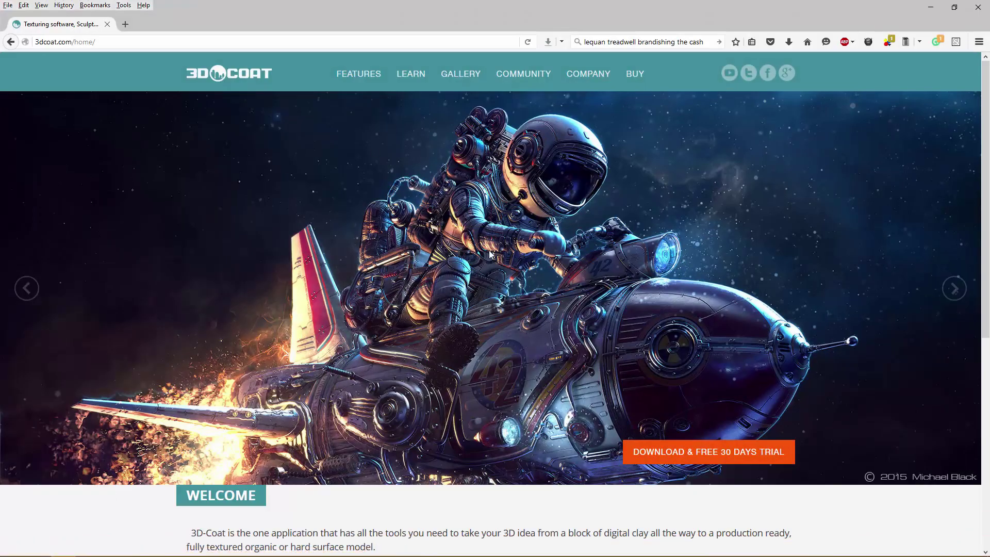
- Go from the 3D-Coat community forums to the 3D-Coat AppLinks testing board
{"action": "left_click", "coordinate": [524, 75]}
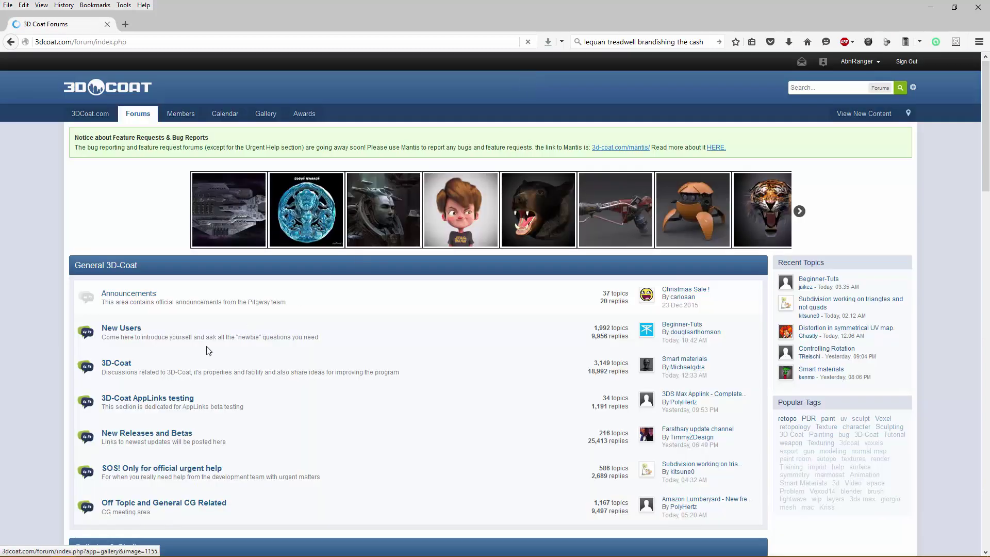
{"action": "left_click", "coordinate": [146, 401]}
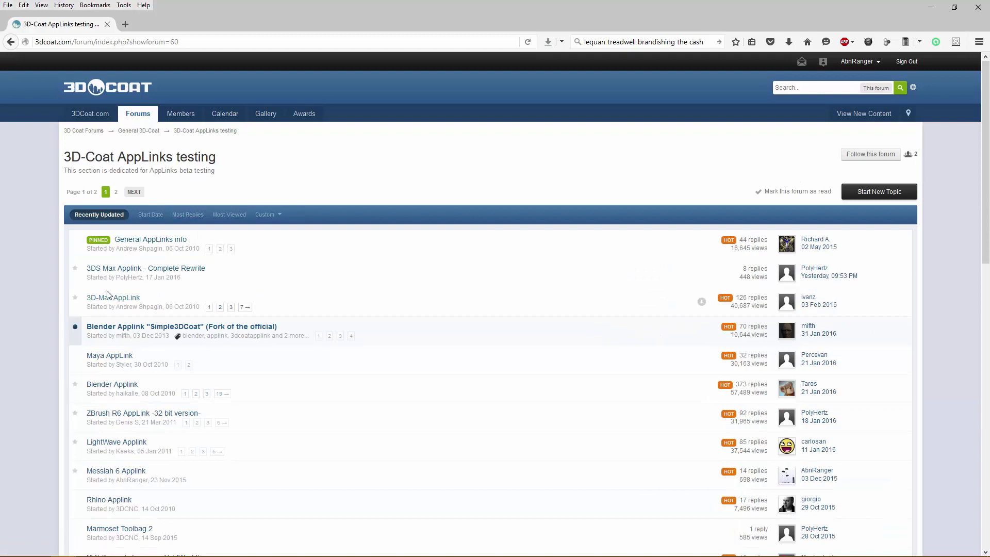
- Open the 3DS Max Applink - Complete Rewrite topic, start the v1.6c.mzp.zip download, then cancel it
{"action": "left_click", "coordinate": [192, 271]}
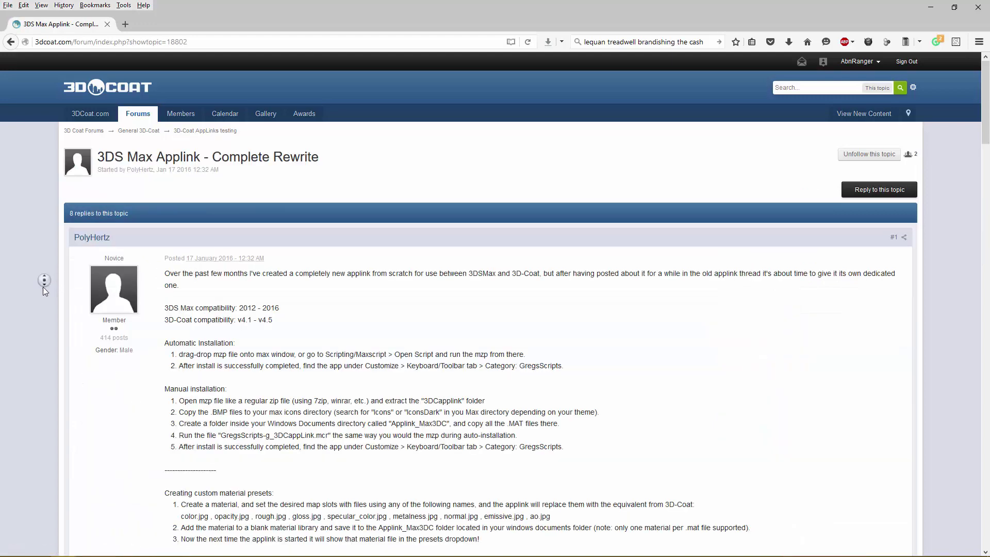
{"action": "middle_click_drag", "start_coordinate": [43, 292], "coordinate": [46, 322]}
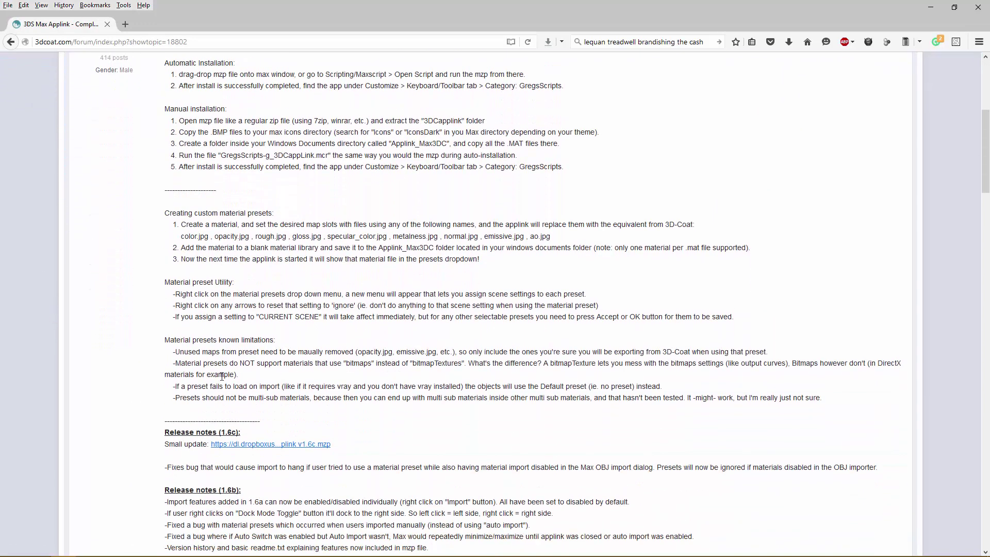
{"action": "middle_click_drag", "start_coordinate": [67, 281], "coordinate": [78, 330]}
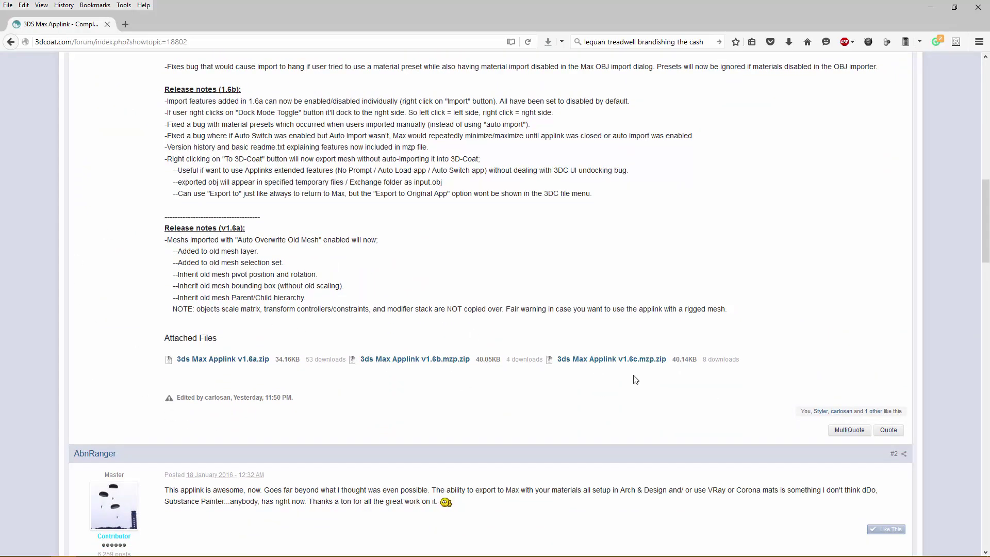
{"action": "left_click", "coordinate": [606, 360]}
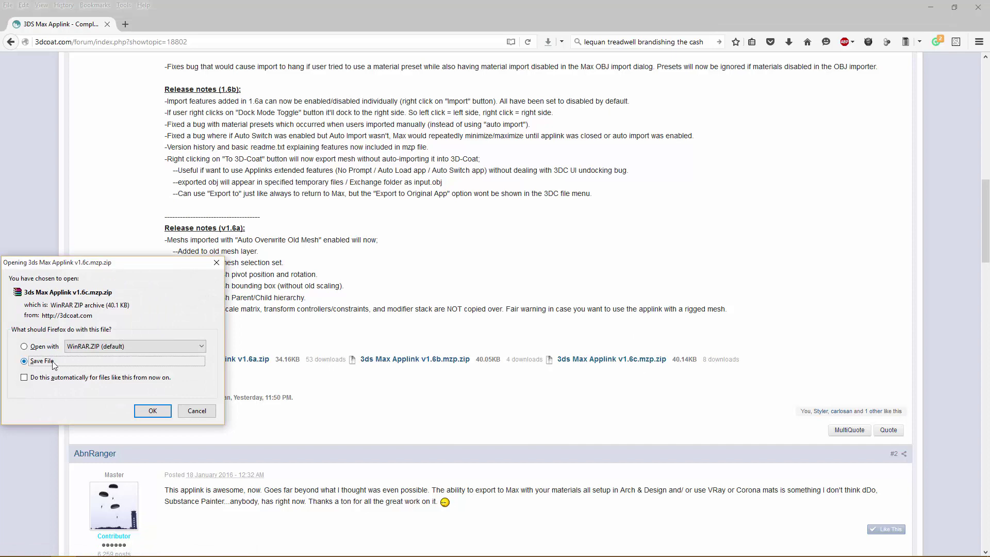
{"action": "left_click", "coordinate": [200, 413]}
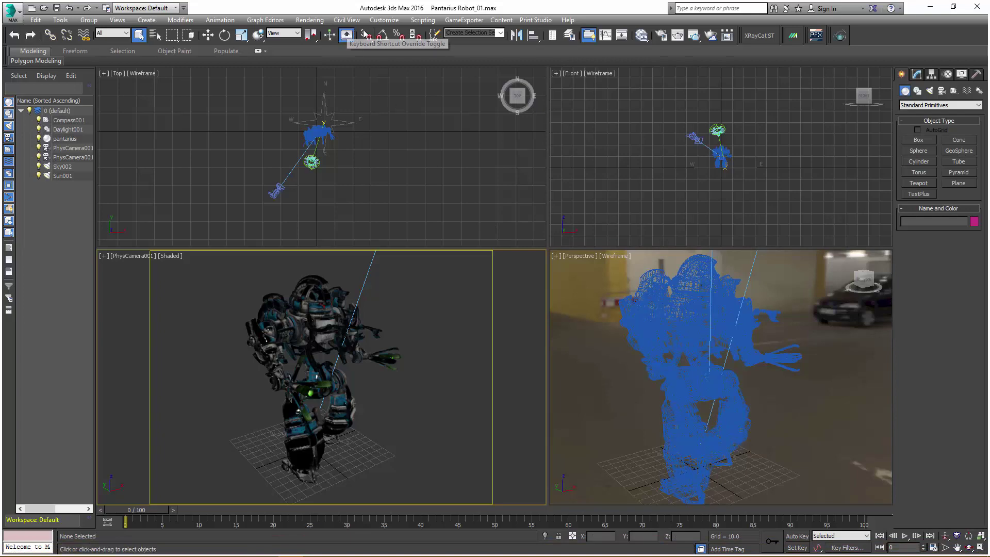
- Run the v1.6c .mzp AppLink installer script, install it and confirm completion
{"action": "left_click", "coordinate": [423, 21]}
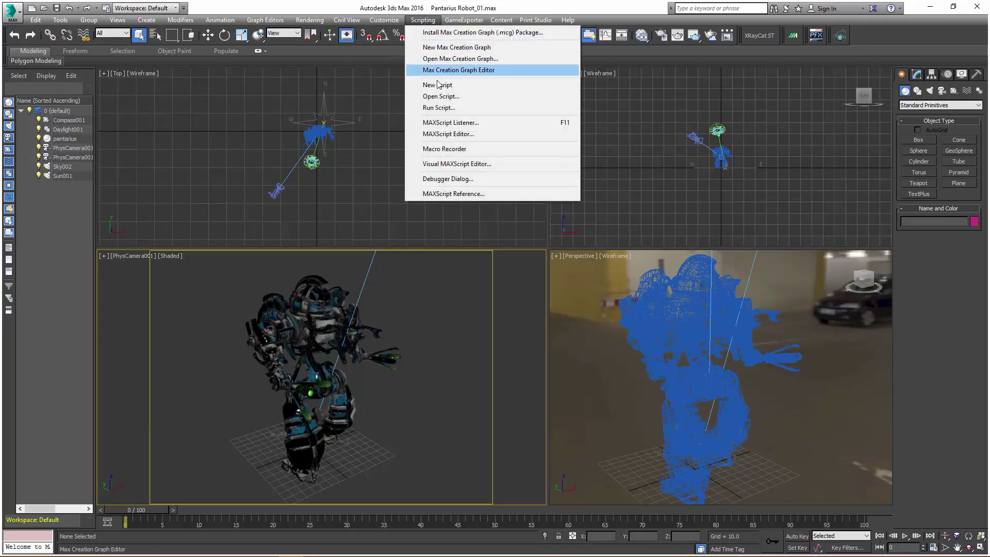
{"action": "left_click", "coordinate": [438, 107]}
{"action": "double_click", "coordinate": [200, 221]}
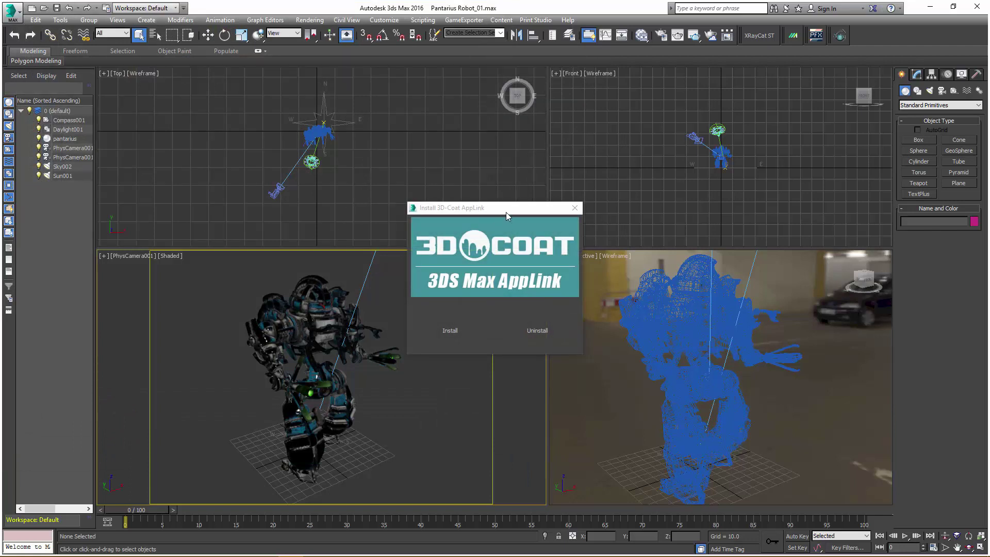
{"action": "left_click_drag", "start_coordinate": [503, 212], "coordinate": [548, 121]}
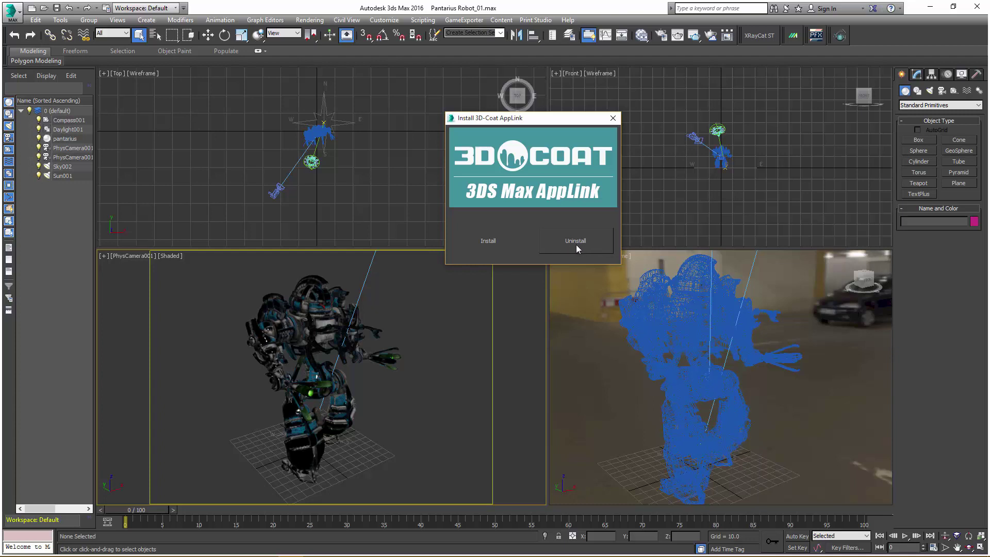
{"action": "left_click", "coordinate": [487, 241]}
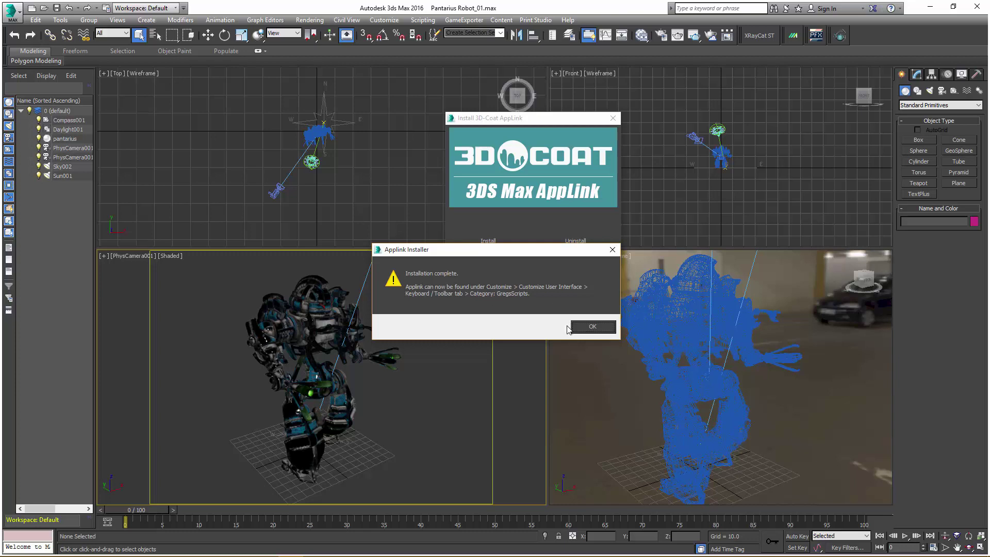
{"action": "left_click", "coordinate": [594, 327]}
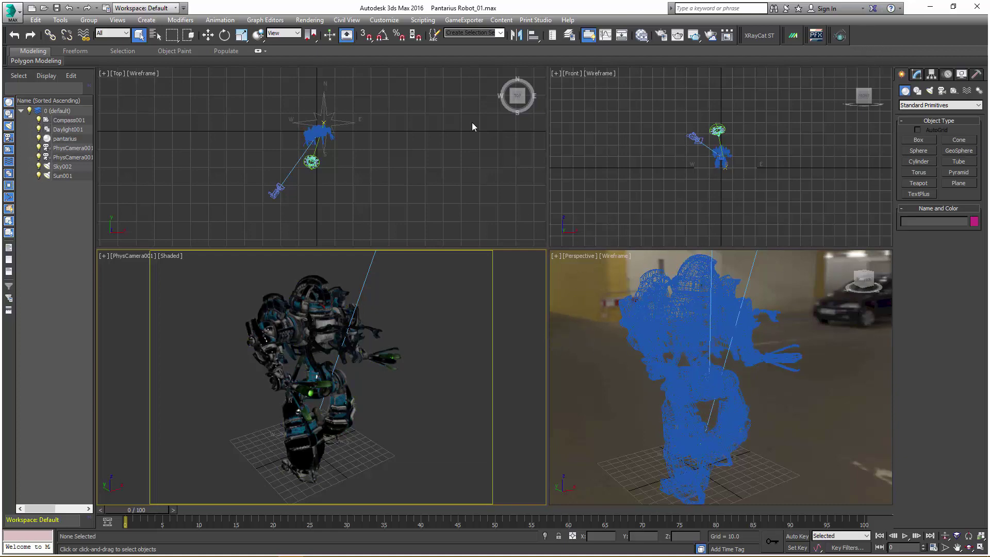
- Create a new custom toolbar named 3DC Applink in Customize User Interface
{"action": "left_click", "coordinate": [384, 20]}
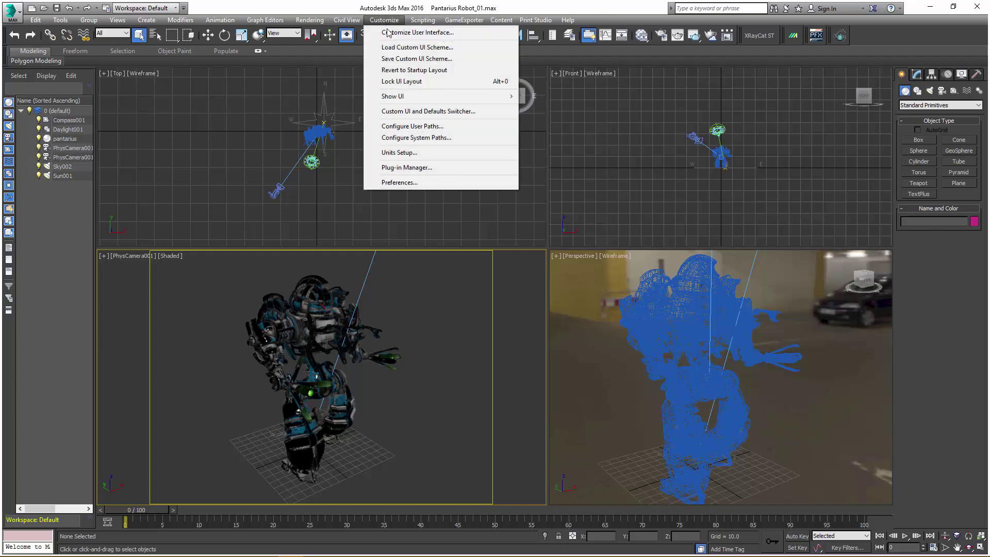
{"action": "key", "text": "Escape"}
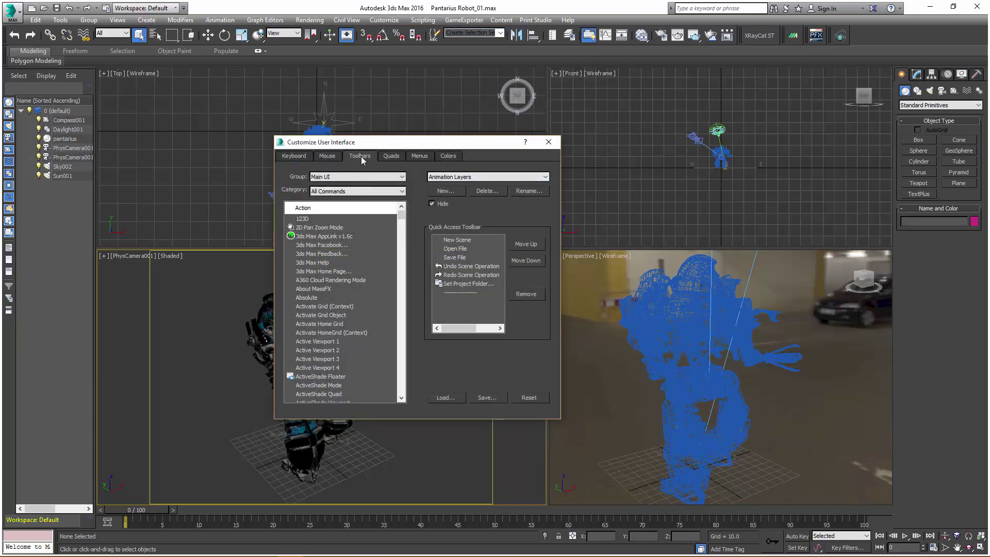
{"action": "left_click", "coordinate": [447, 191]}
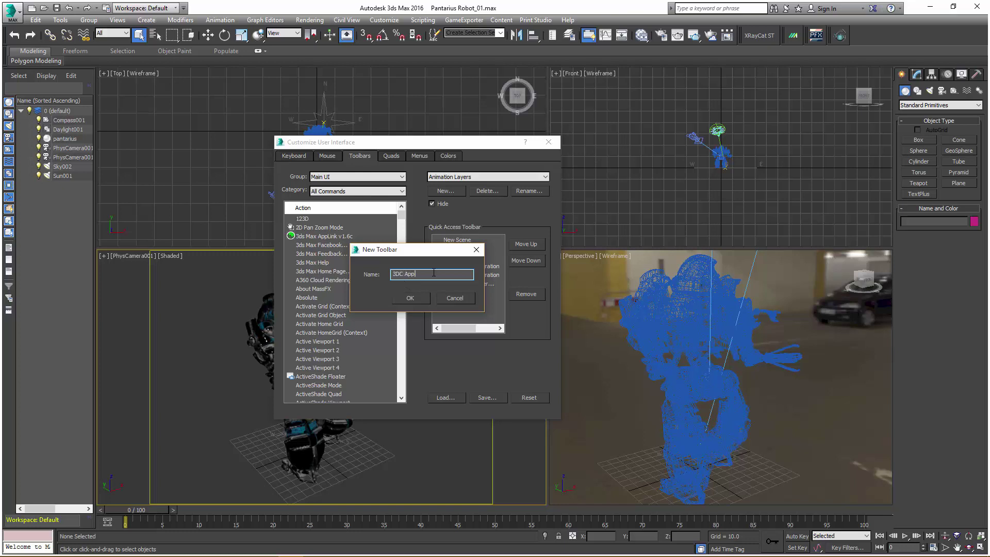
{"action": "left_click", "coordinate": [411, 298]}
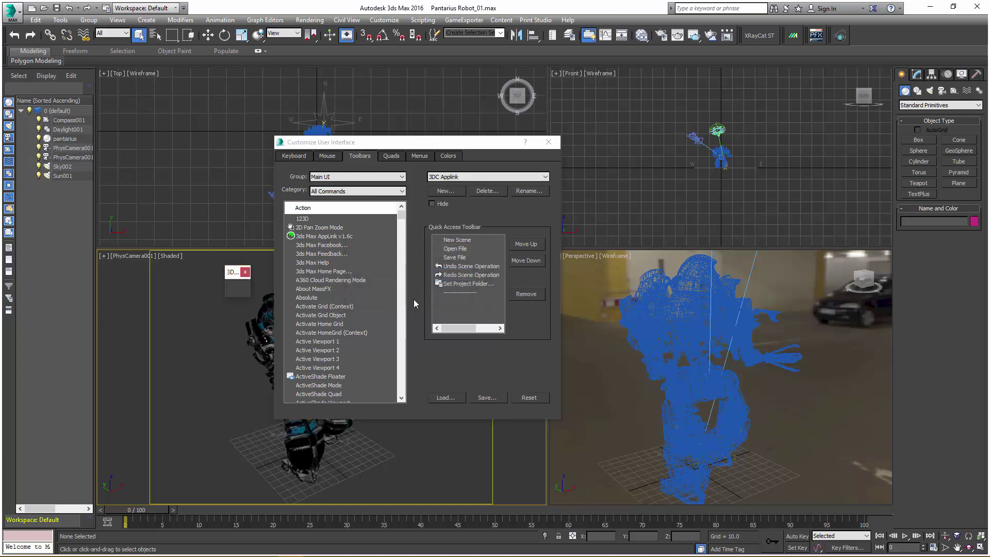
{"action": "left_click_drag", "start_coordinate": [239, 276], "coordinate": [783, 36]}
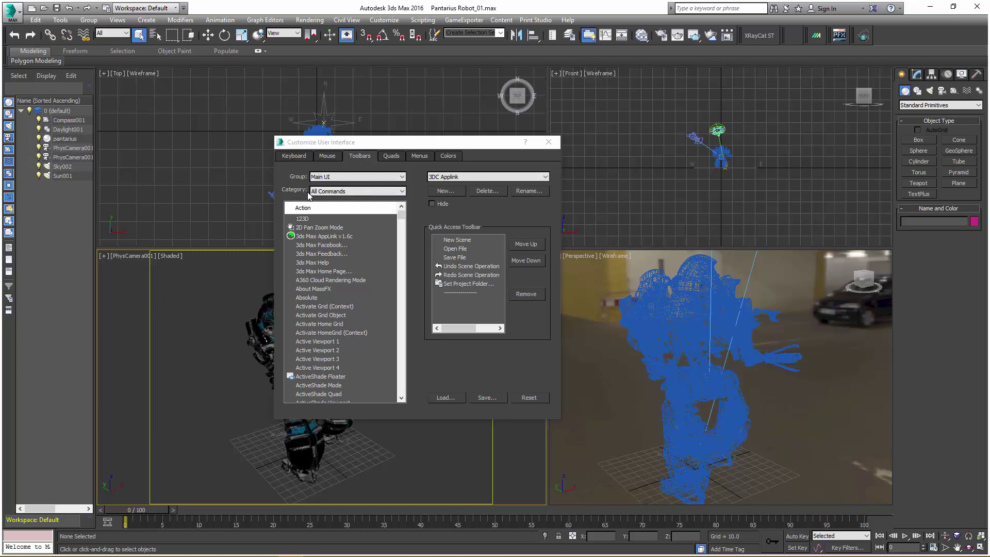
- Filter actions to the GregsScripts category and add the 3ds Max AppLink v1.6c button
{"action": "left_click", "coordinate": [401, 191]}
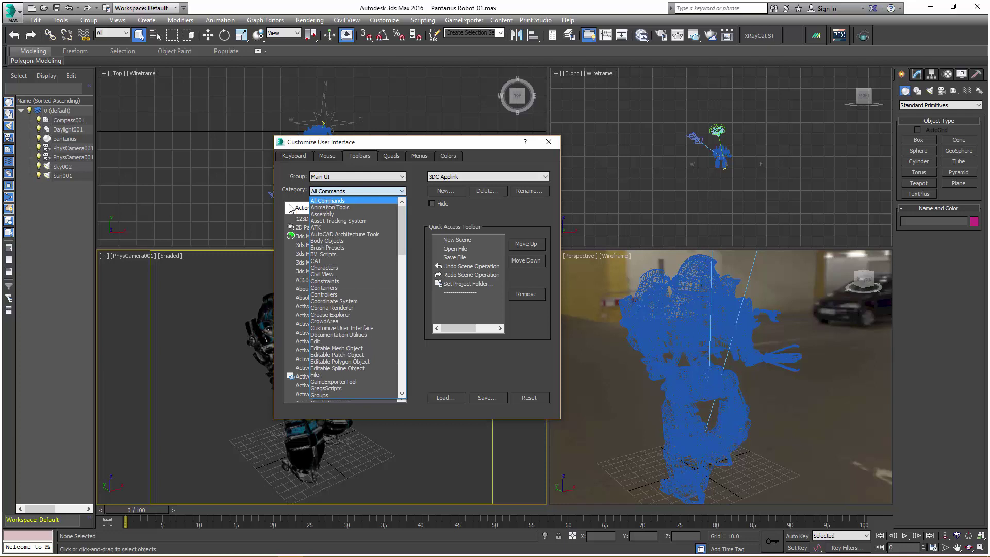
{"action": "left_click", "coordinate": [300, 231]}
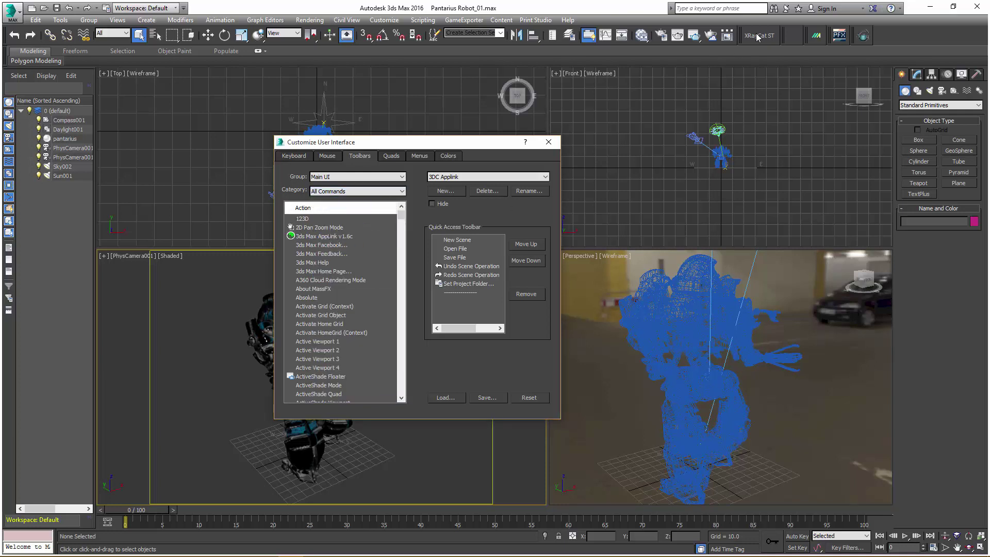
{"action": "left_click", "coordinate": [364, 192]}
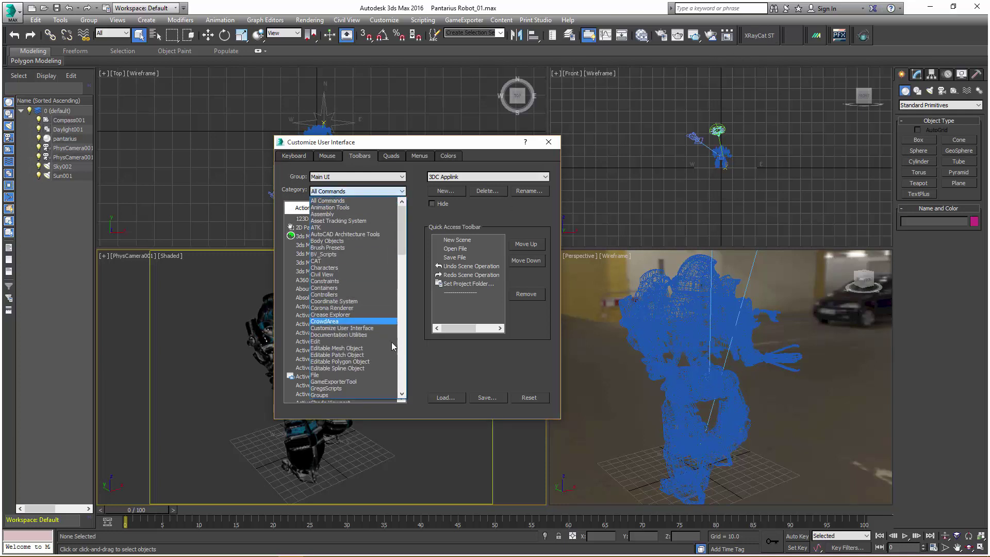
{"action": "left_click", "coordinate": [340, 388]}
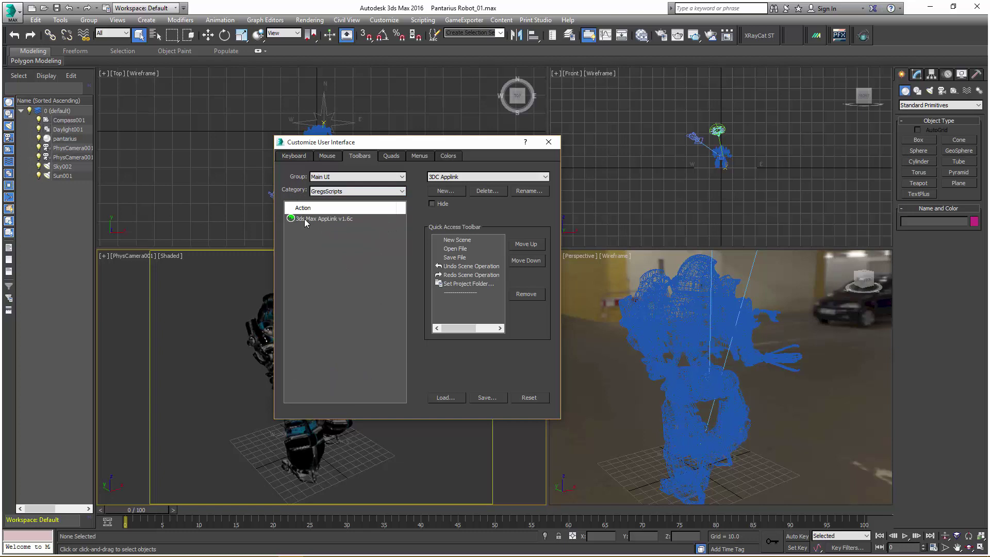
{"action": "left_click_drag", "start_coordinate": [305, 222], "coordinate": [794, 36]}
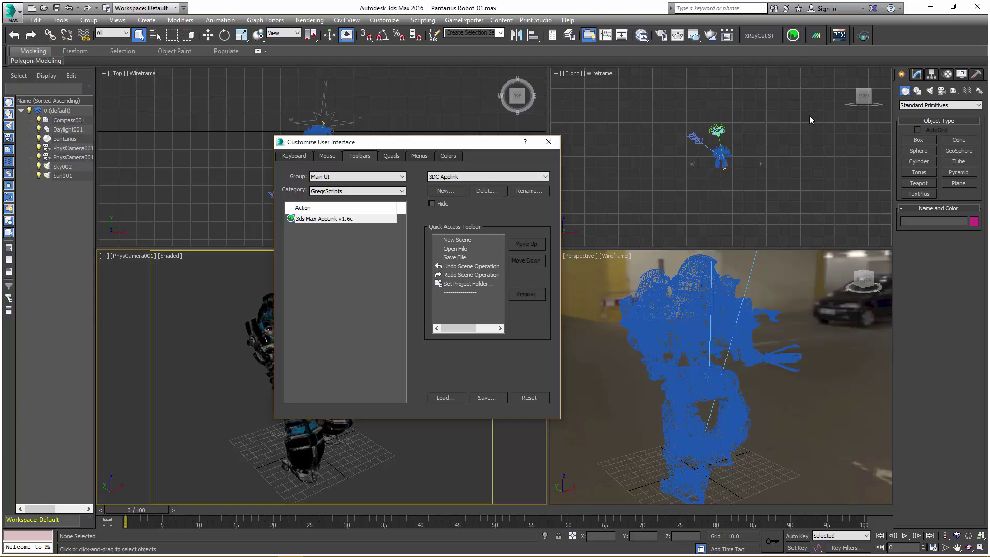
- Launch the 3D-Coat AppLink panel from its new toolbar button and dock it into the interface
{"action": "left_click", "coordinate": [548, 142]}
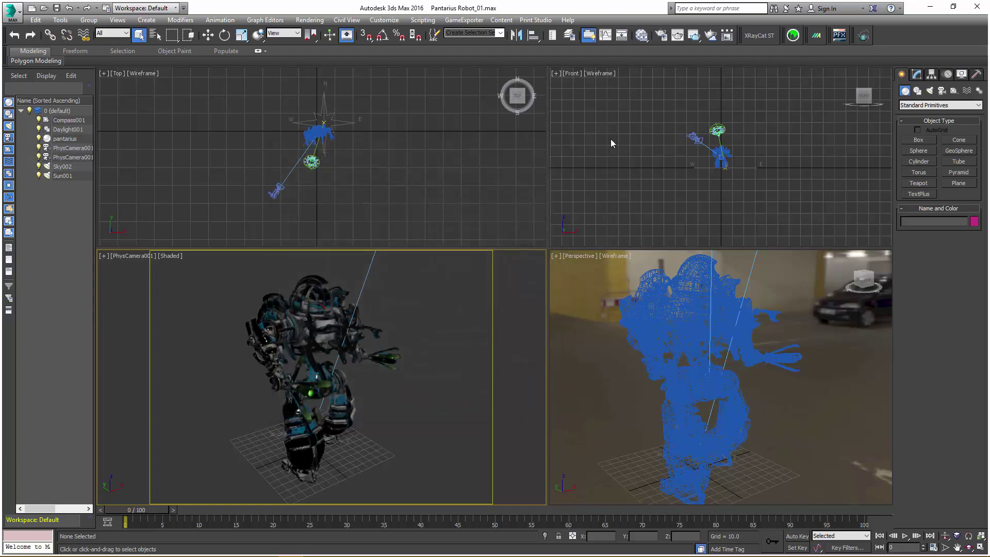
{"action": "left_click", "coordinate": [793, 37]}
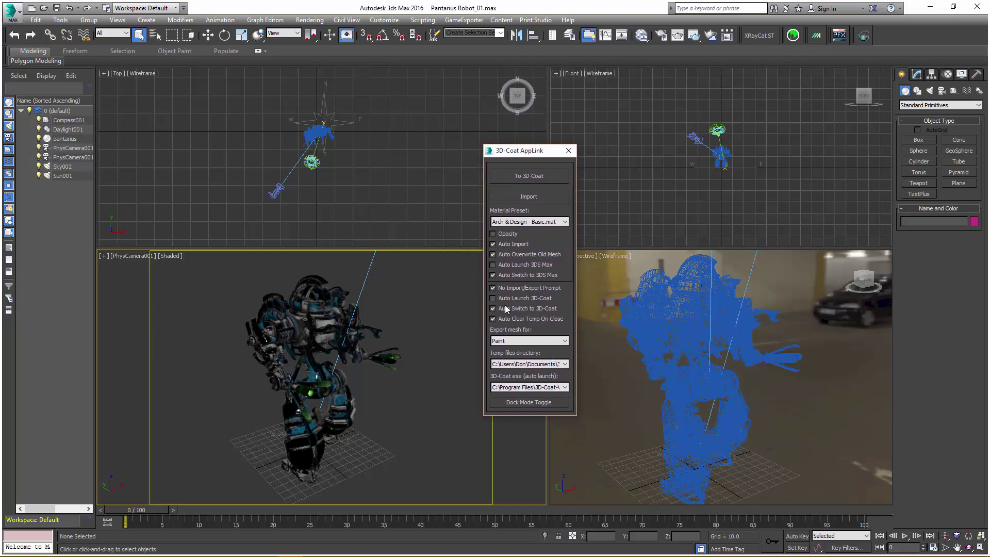
{"action": "left_click_drag", "start_coordinate": [521, 154], "coordinate": [547, 165]}
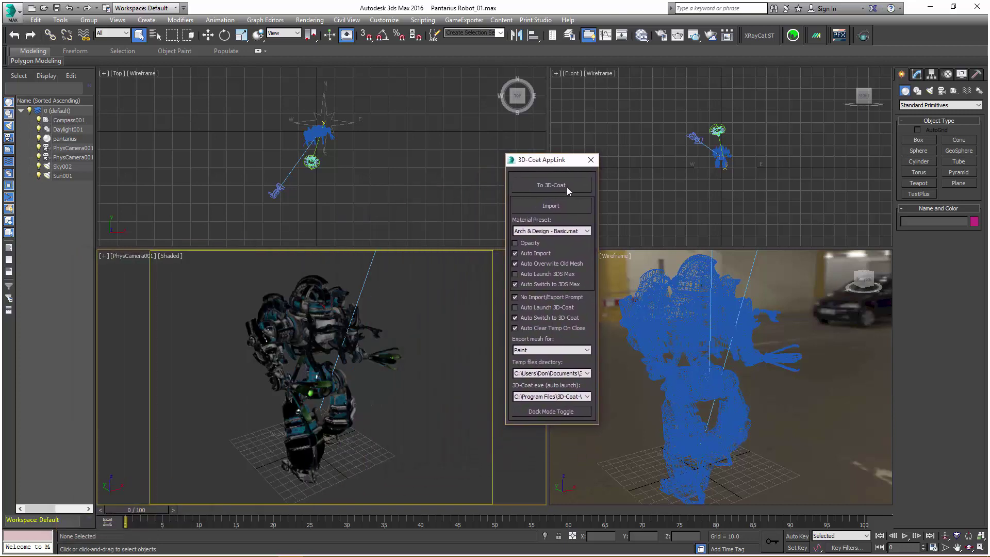
{"action": "left_click", "coordinate": [542, 415]}
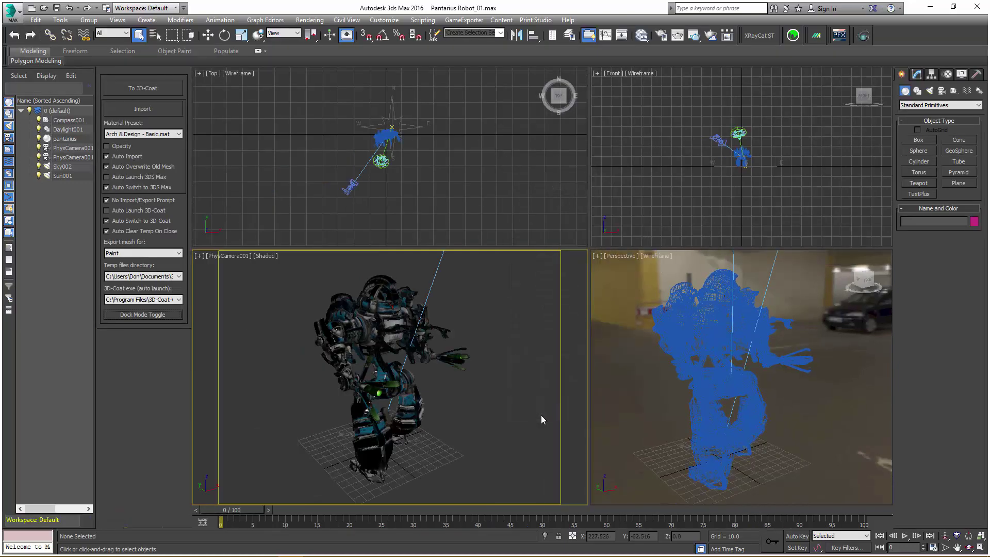
{"action": "left_click", "coordinate": [144, 315]}
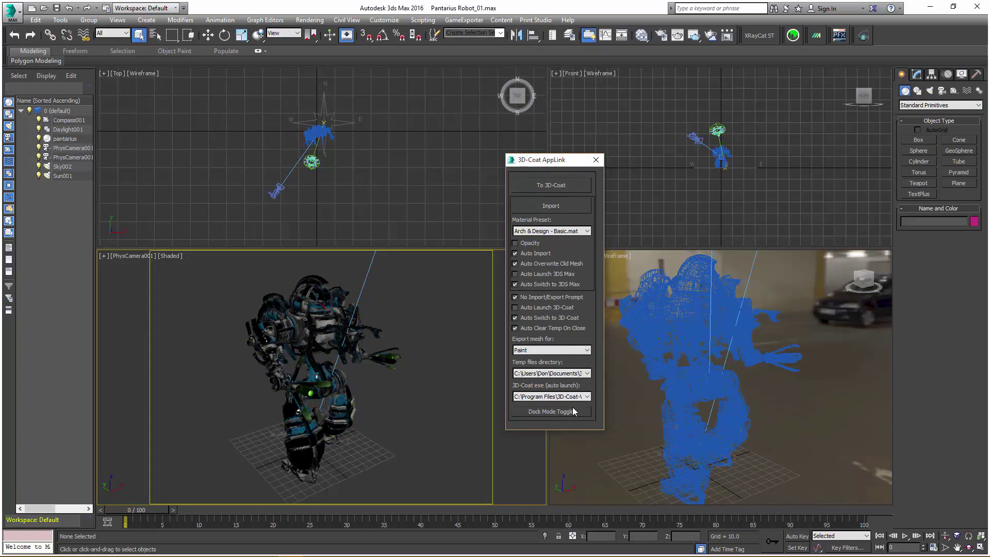
{"action": "left_click", "coordinate": [548, 411]}
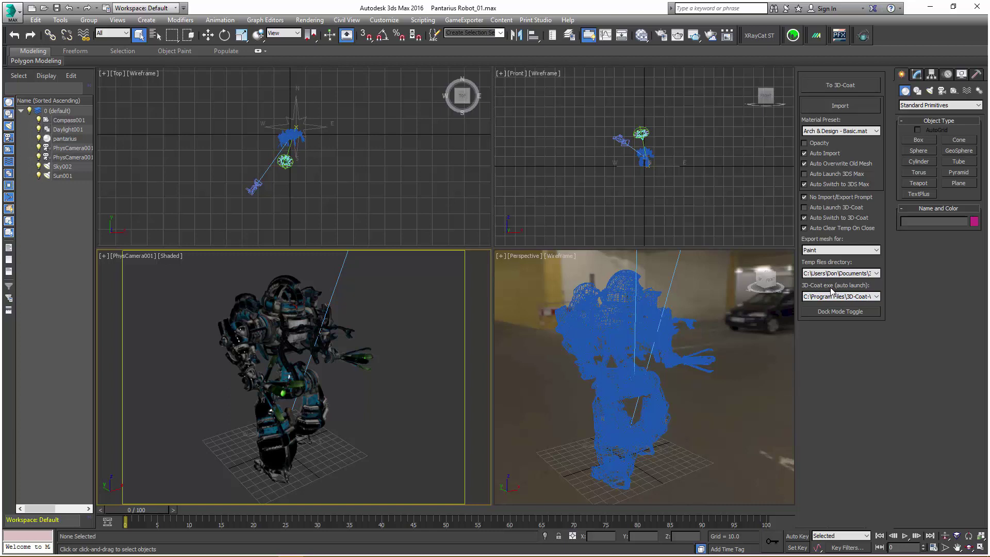
- Point the AppLink temp files directory to 3D-CoatV45\Exchange, keeping the current 3D-Coat executable
{"action": "left_click", "coordinate": [876, 297]}
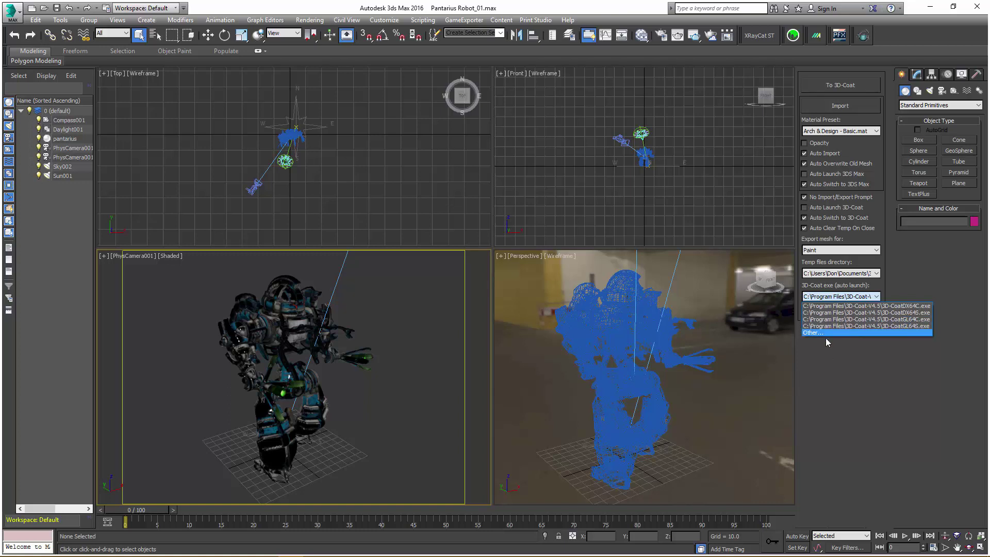
{"action": "left_click", "coordinate": [827, 373]}
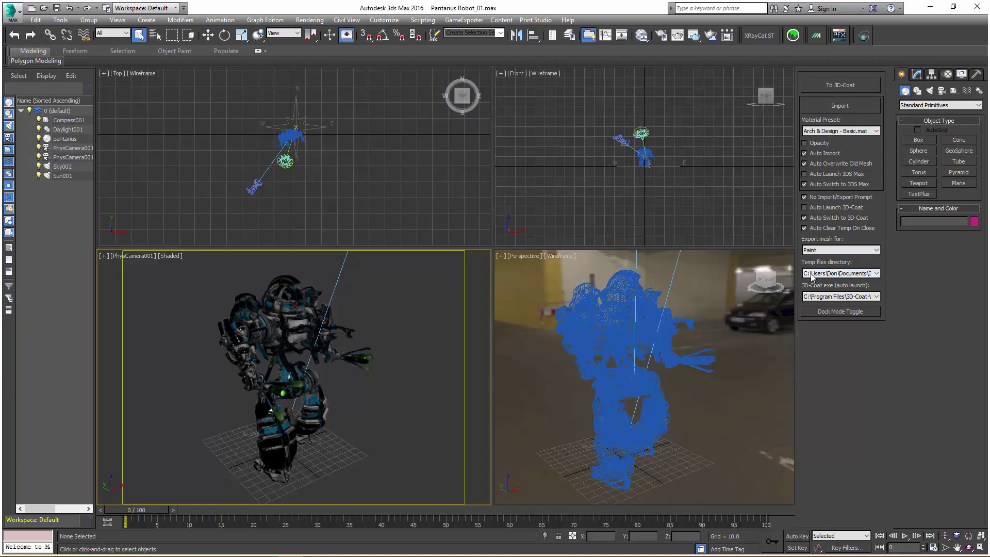
{"action": "left_click", "coordinate": [876, 274]}
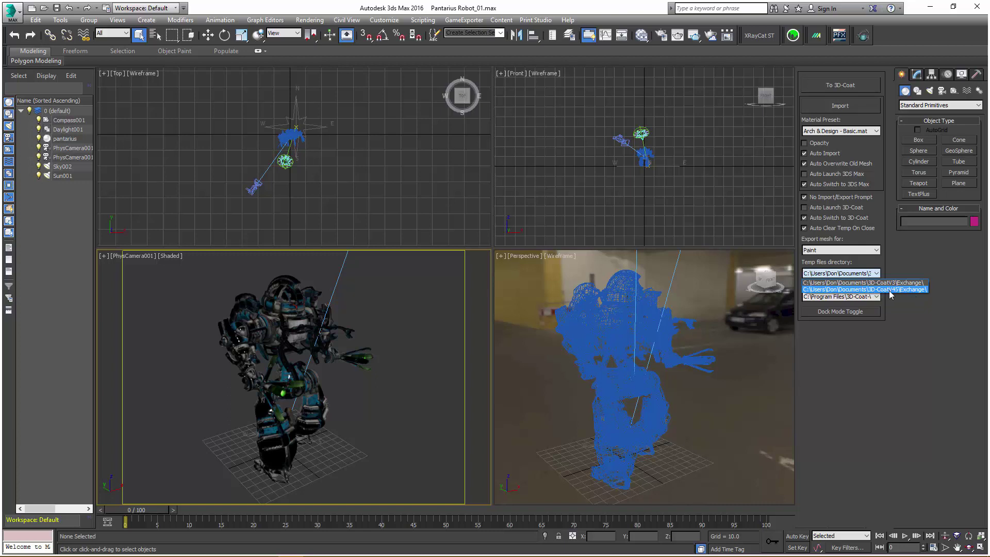
{"action": "left_click", "coordinate": [863, 289]}
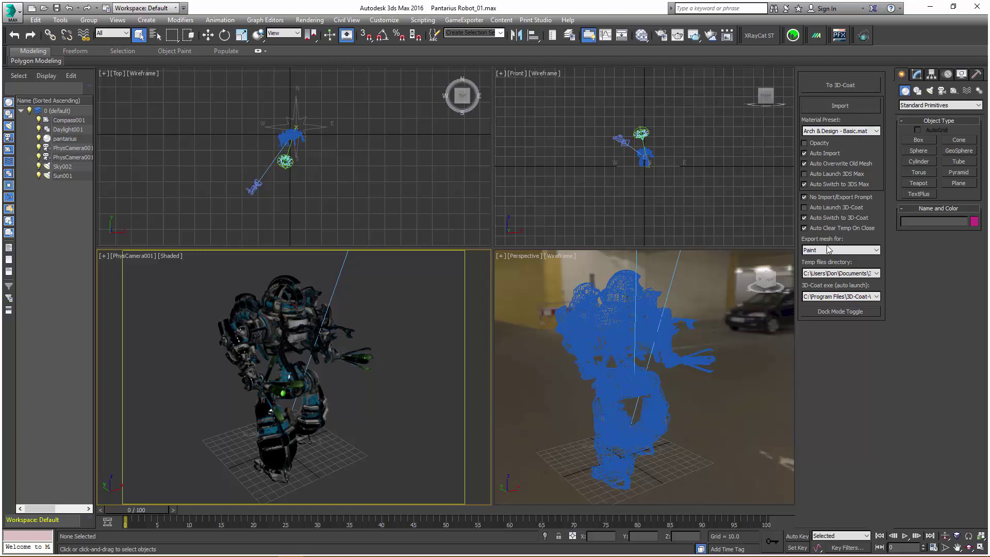
- Keep Export mesh for set to Paint and select the pantarius robot in the Perspective viewport
{"action": "left_click", "coordinate": [875, 251]}
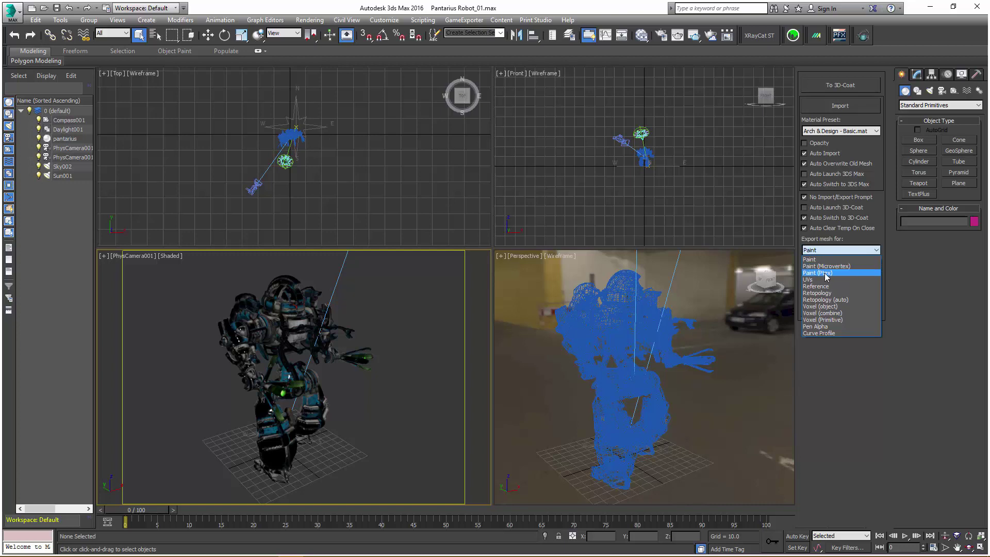
{"action": "scroll", "coordinate": [835, 279], "scroll_direction": "down", "scroll_amount": 1}
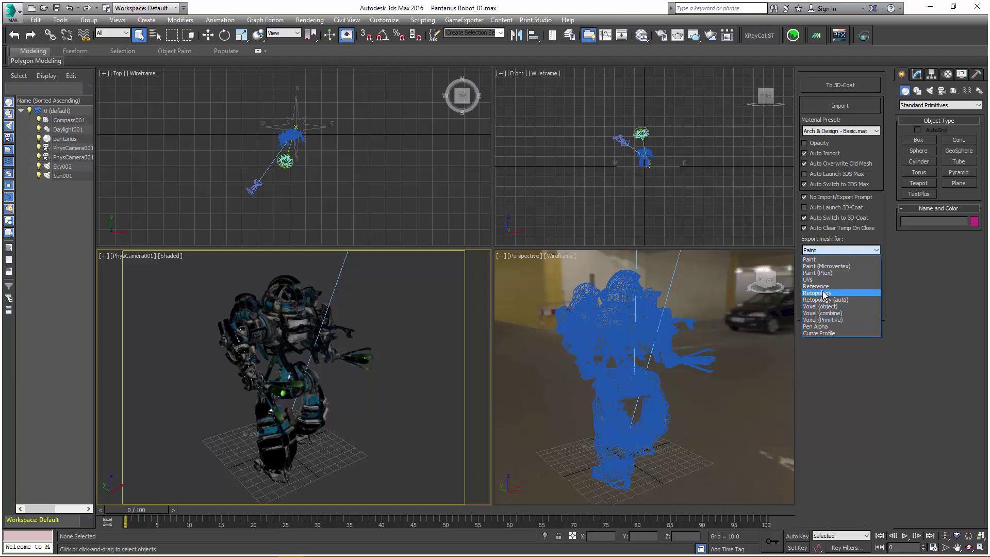
{"action": "left_click", "coordinate": [828, 259]}
{"action": "left_click", "coordinate": [830, 251]}
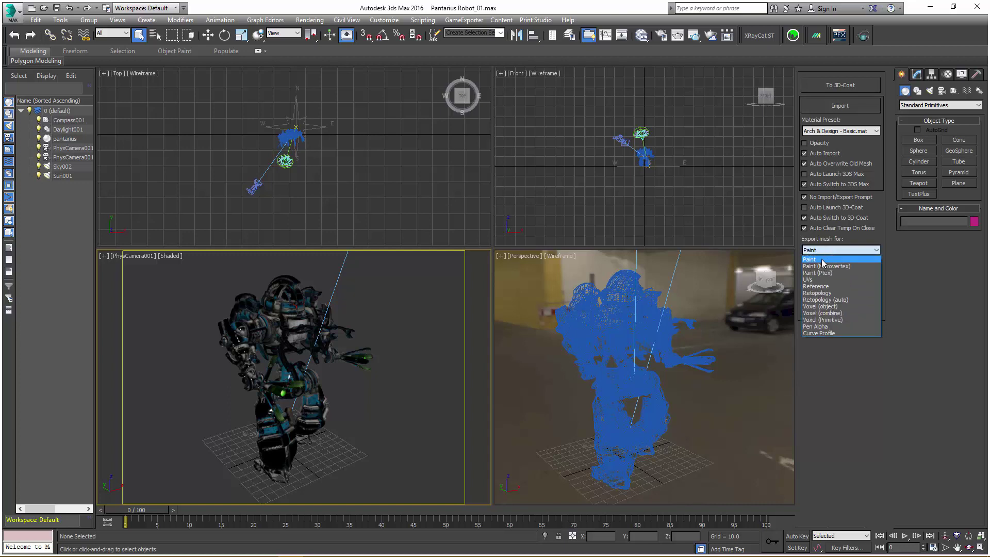
{"action": "left_click", "coordinate": [821, 259]}
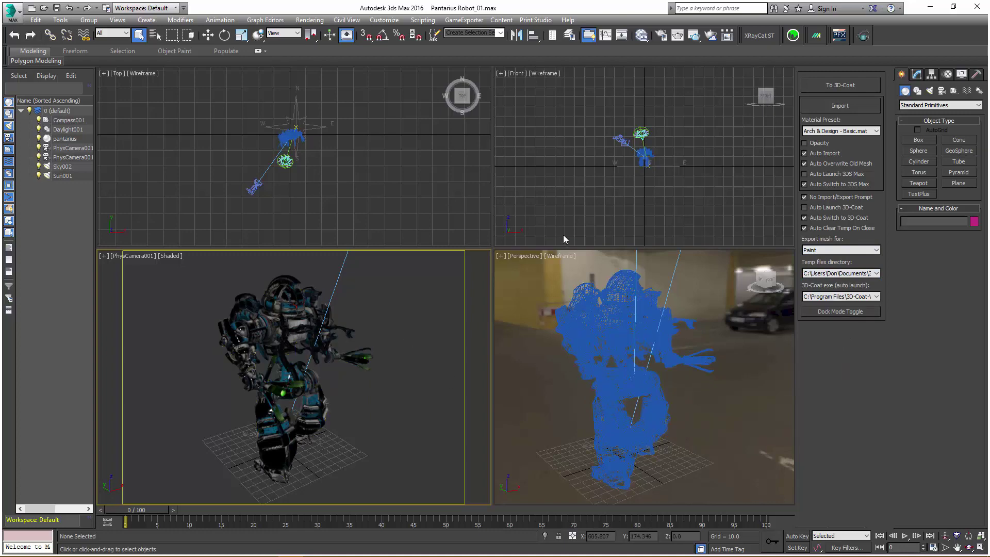
{"action": "left_click", "coordinate": [614, 308]}
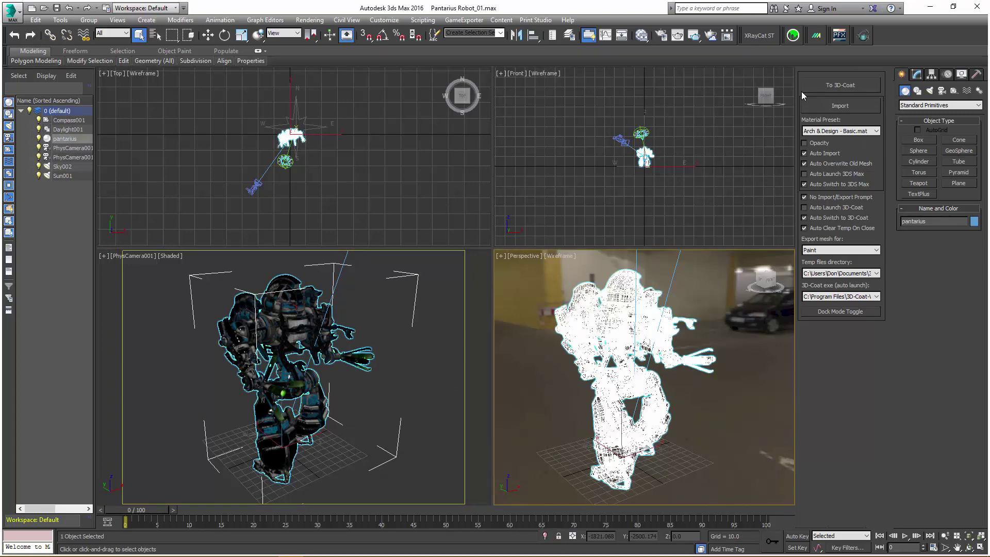
- Send the robot to 3D-Coat, importing with UV set name 'uv' and 2048 texture size
{"action": "left_click", "coordinate": [840, 86]}
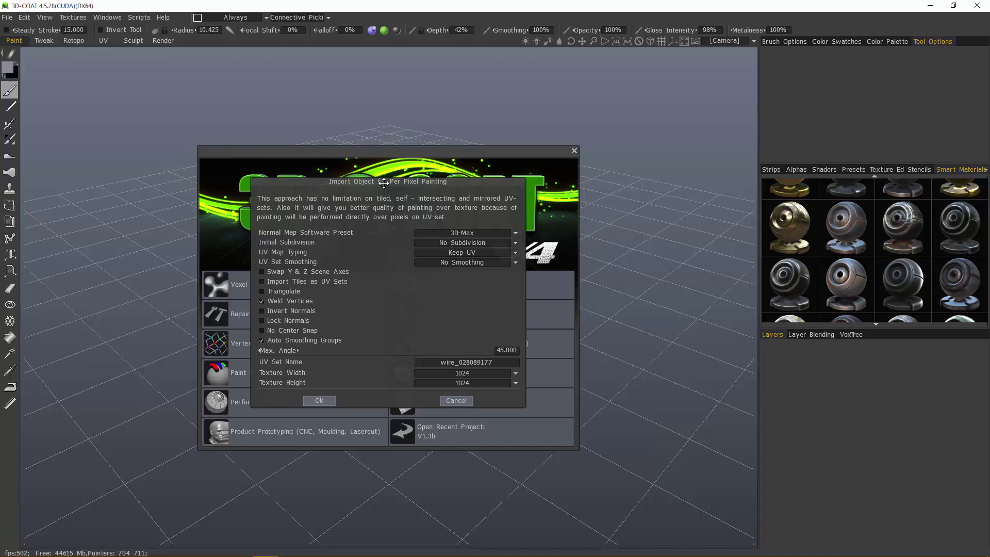
{"action": "mouse_move", "coordinate": [325, 178]}
{"action": "left_mouse_down"}
{"action": "mouse_move", "coordinate": [587, 153]}
{"action": "mouse_move", "coordinate": [679, 201]}
{"action": "mouse_move", "coordinate": [613, 243]}
{"action": "left_mouse_up"}
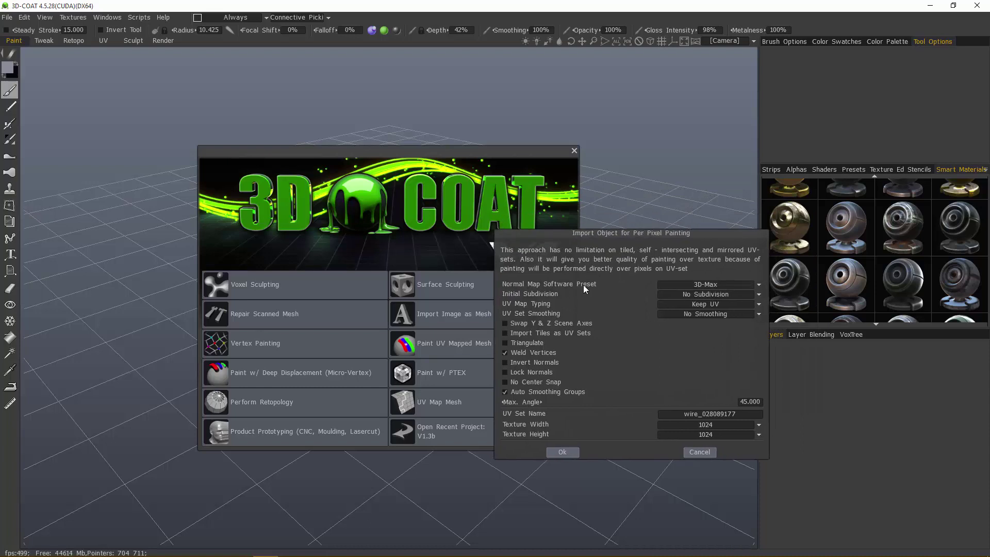
{"action": "left_click", "coordinate": [744, 294]}
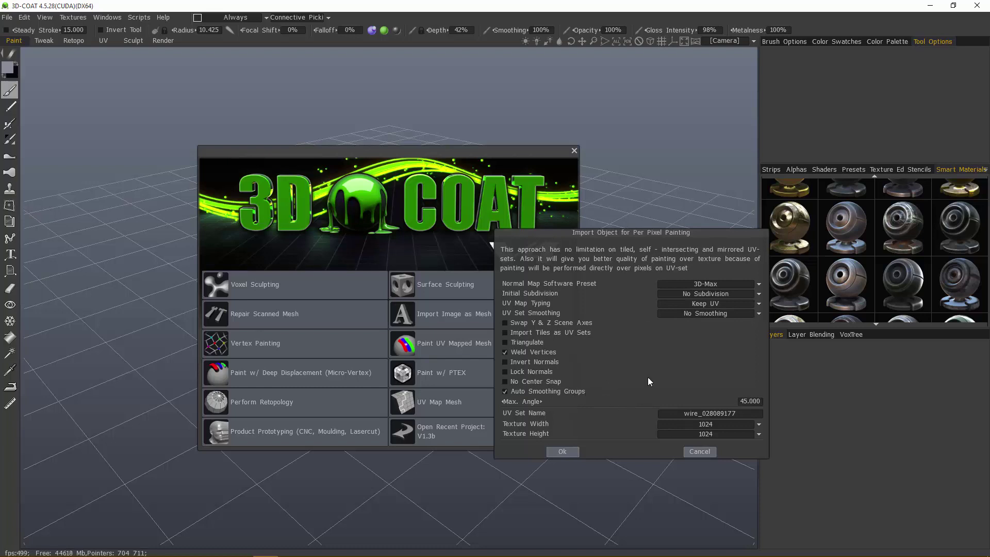
{"action": "left_click", "coordinate": [737, 414]}
{"action": "type", "text": "uv"}
{"action": "left_click", "coordinate": [733, 413]}
{"action": "left_click", "coordinate": [708, 425]}
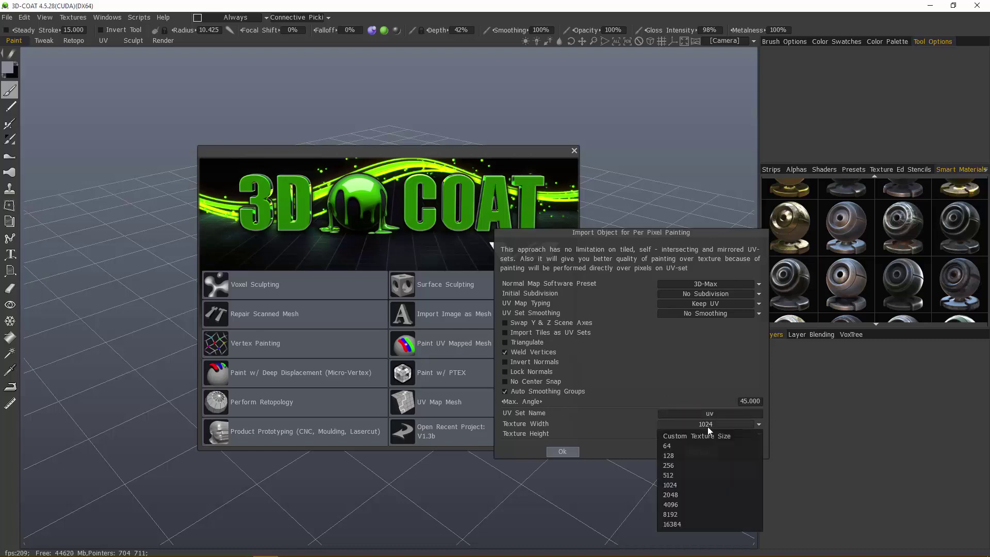
{"action": "left_click", "coordinate": [684, 496]}
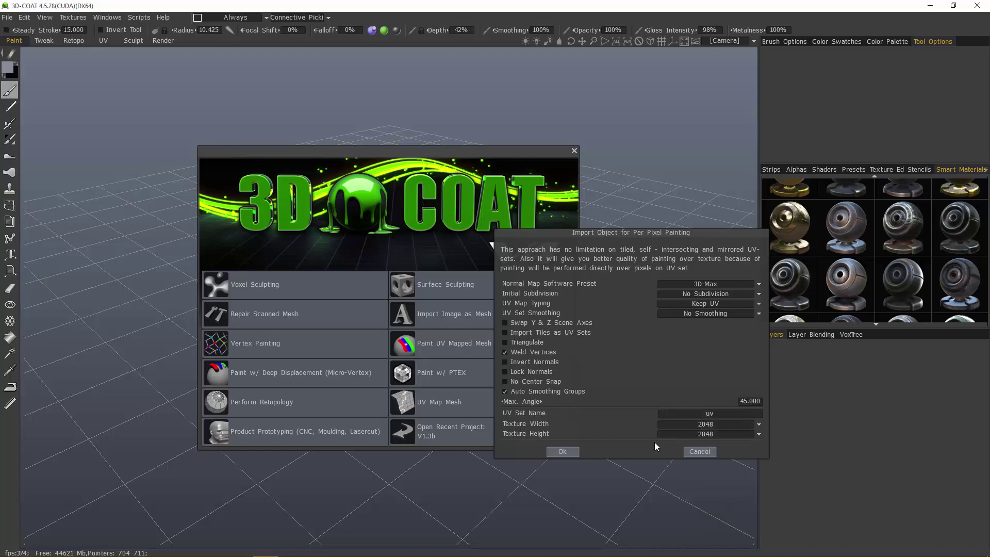
{"action": "left_click", "coordinate": [562, 452]}
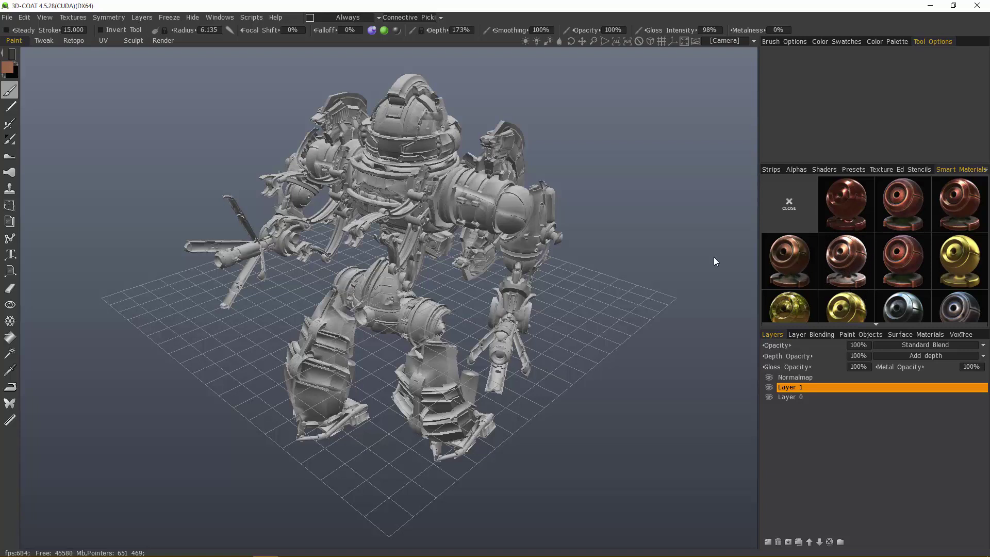
{"action": "left_click", "coordinate": [791, 378]}
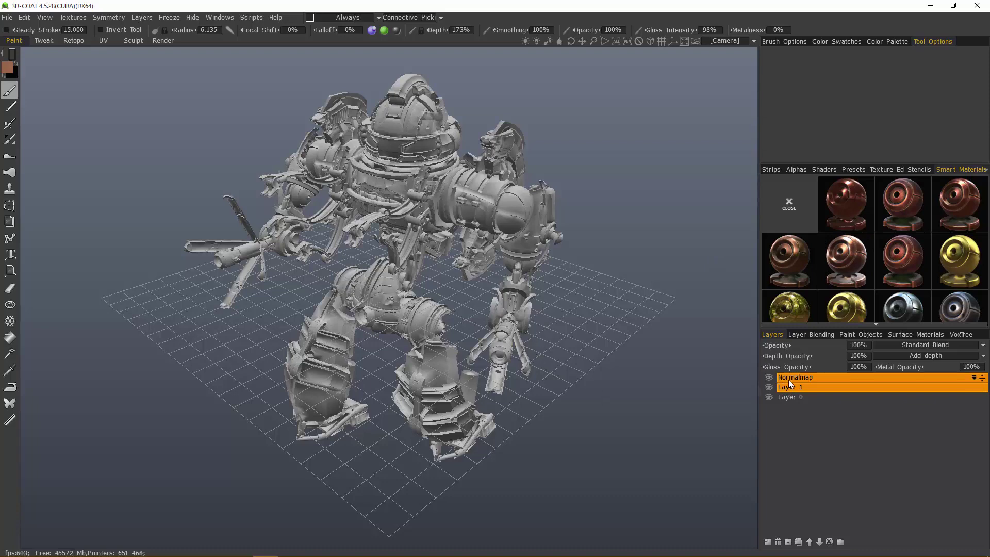
{"action": "left_click", "coordinate": [777, 542]}
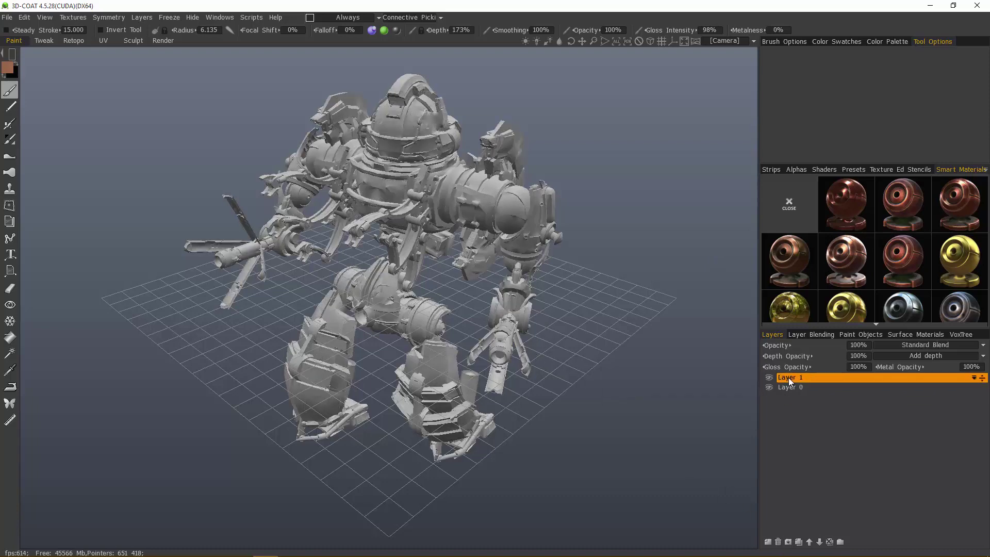
{"action": "left_click", "coordinate": [74, 18]}
{"action": "mouse_move", "coordinate": [77, 43]}
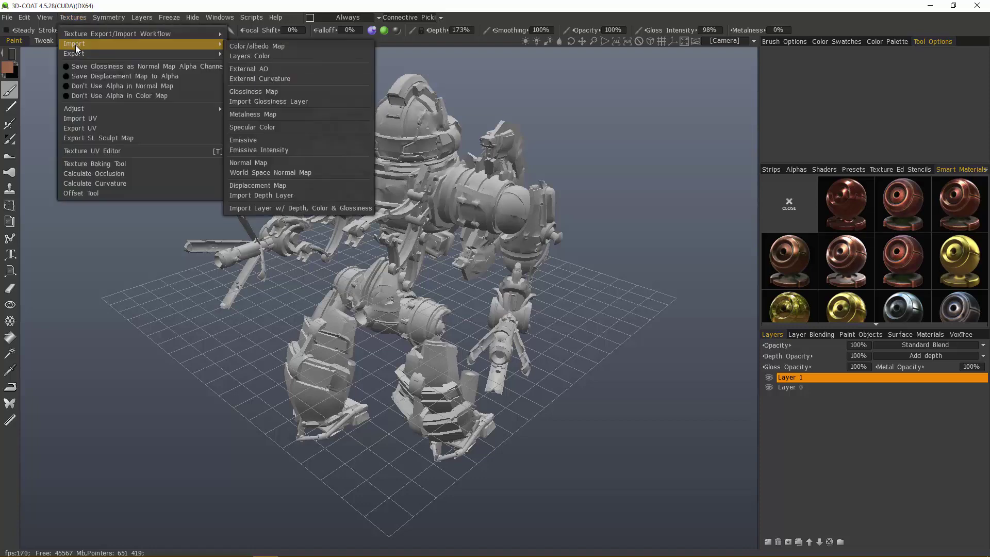
{"action": "left_click", "coordinate": [252, 46]}
{"action": "left_click", "coordinate": [489, 278]}
{"action": "double_click", "coordinate": [489, 280]}
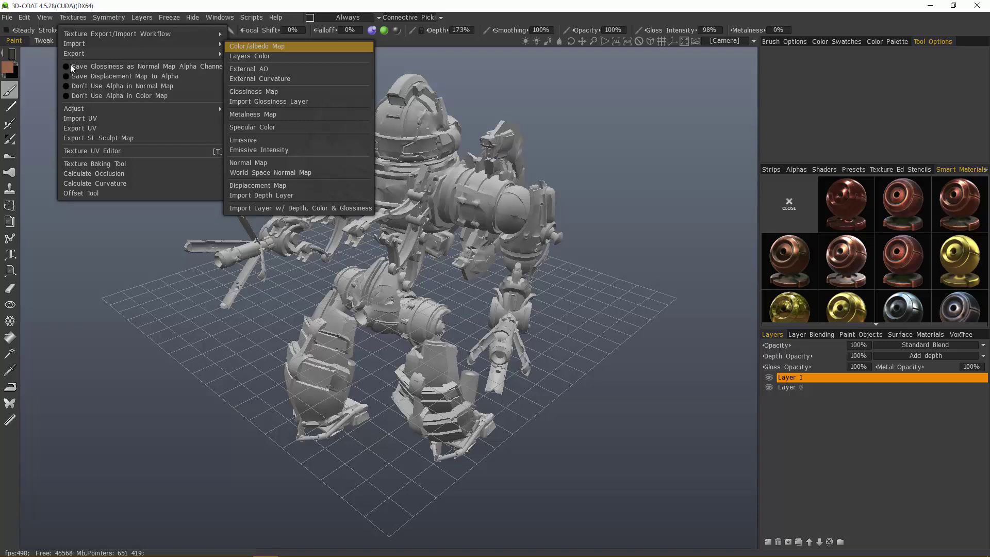
{"action": "mouse_move", "coordinate": [172, 44]}
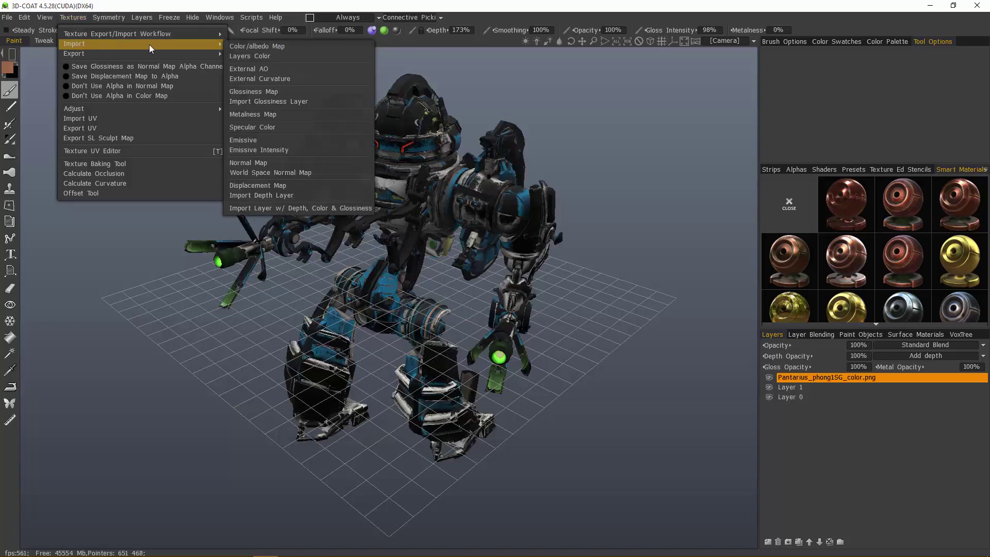
{"action": "left_click", "coordinate": [246, 91]}
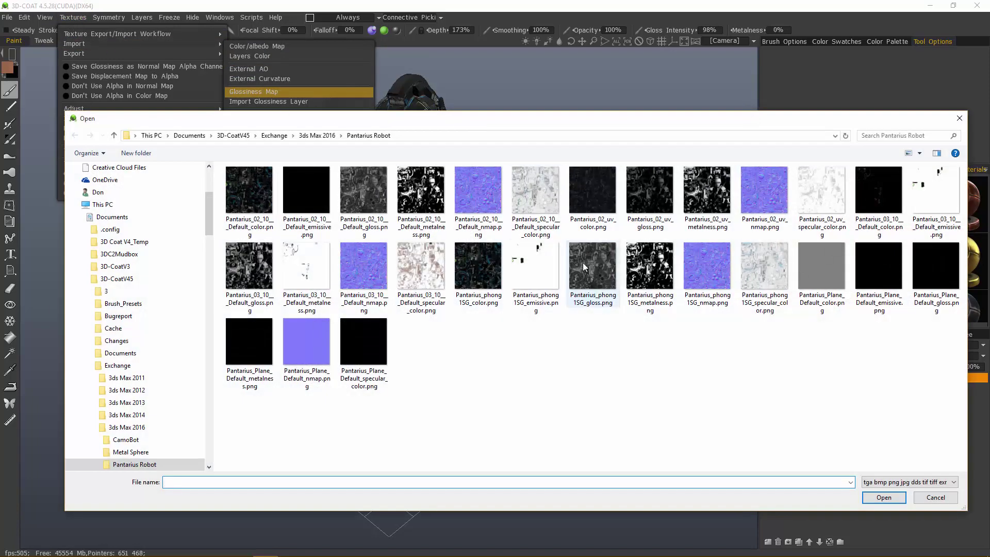
{"action": "double_click", "coordinate": [601, 279]}
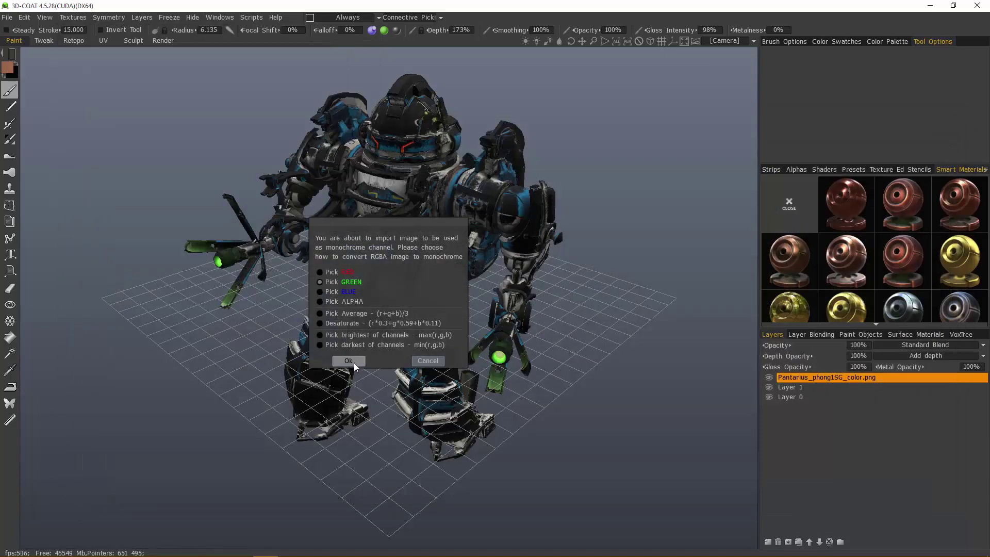
{"action": "left_click", "coordinate": [72, 19]}
{"action": "mouse_move", "coordinate": [81, 45]}
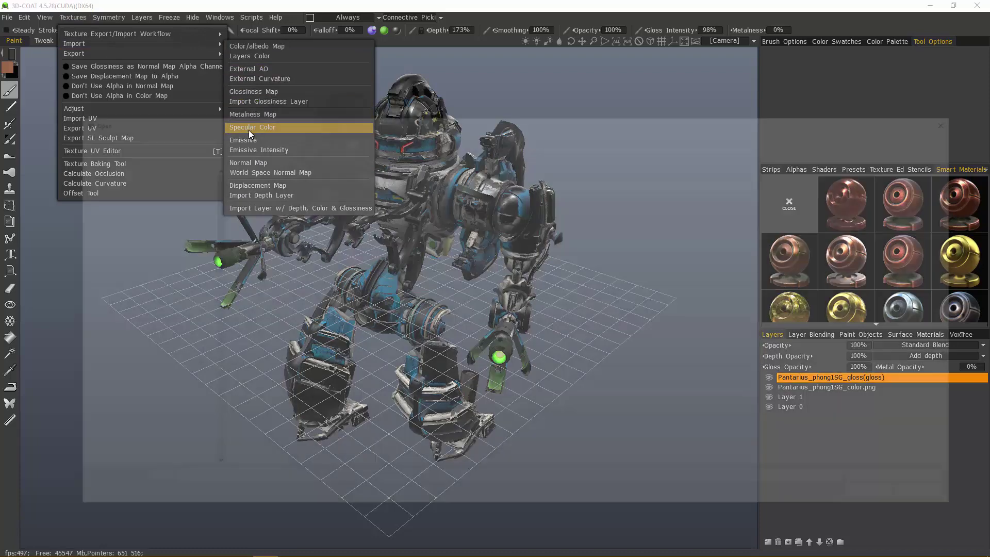
{"action": "left_click", "coordinate": [249, 129]}
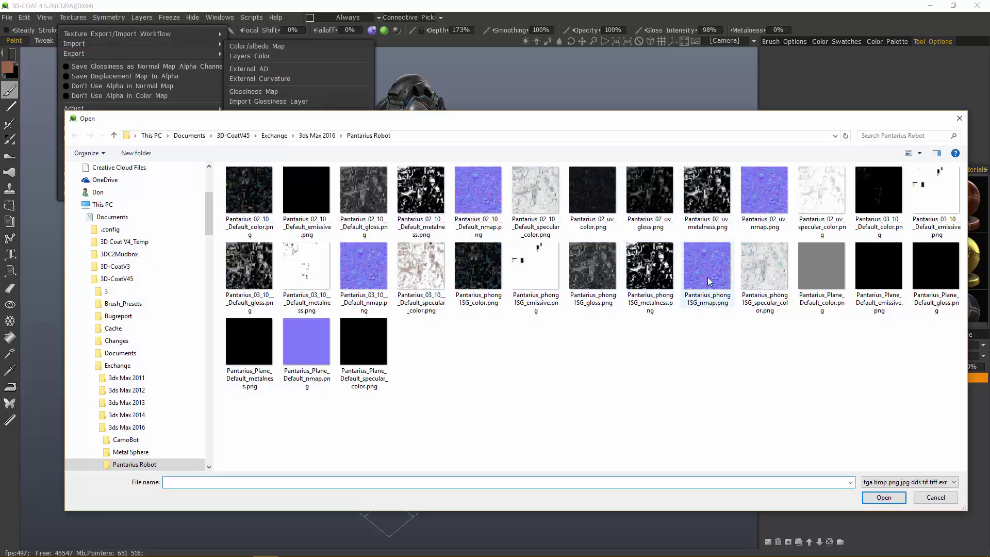
{"action": "left_click", "coordinate": [765, 281]}
{"action": "double_click", "coordinate": [766, 281]}
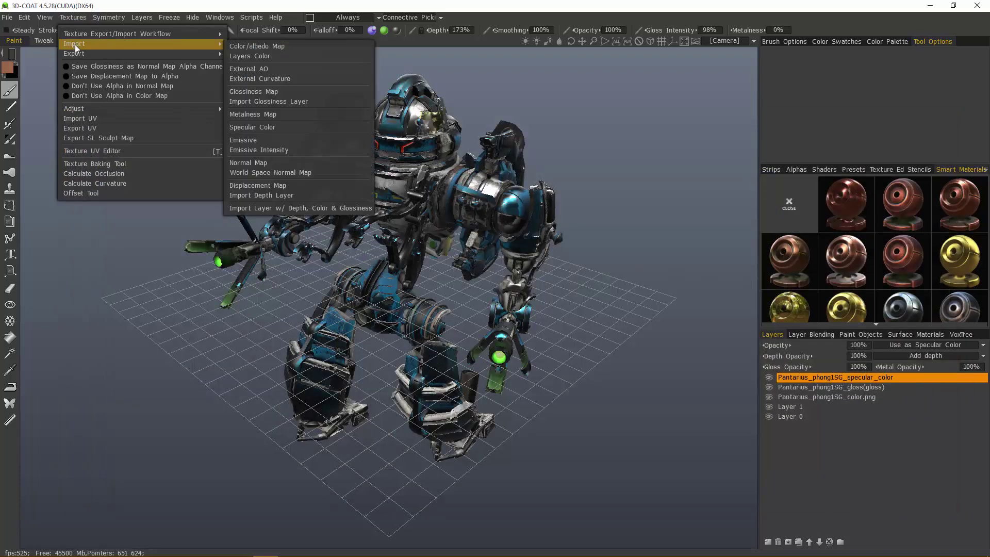
{"action": "left_click", "coordinate": [260, 164]}
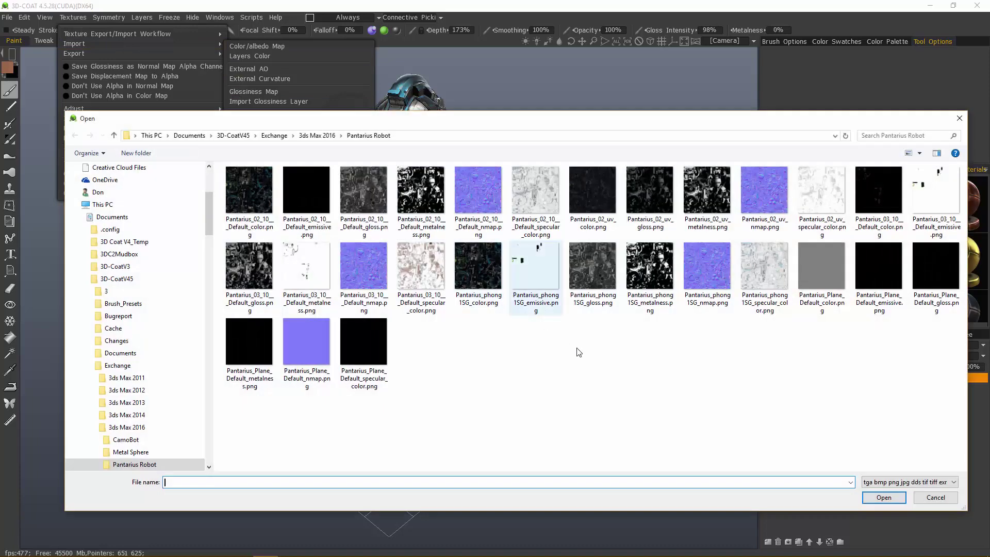
{"action": "double_click", "coordinate": [705, 275]}
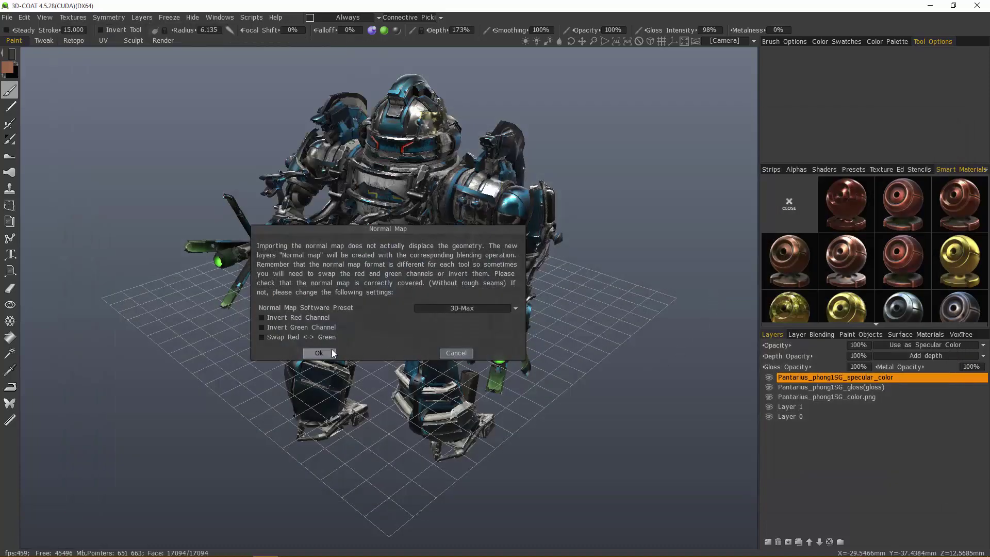
{"action": "left_click", "coordinate": [456, 353]}
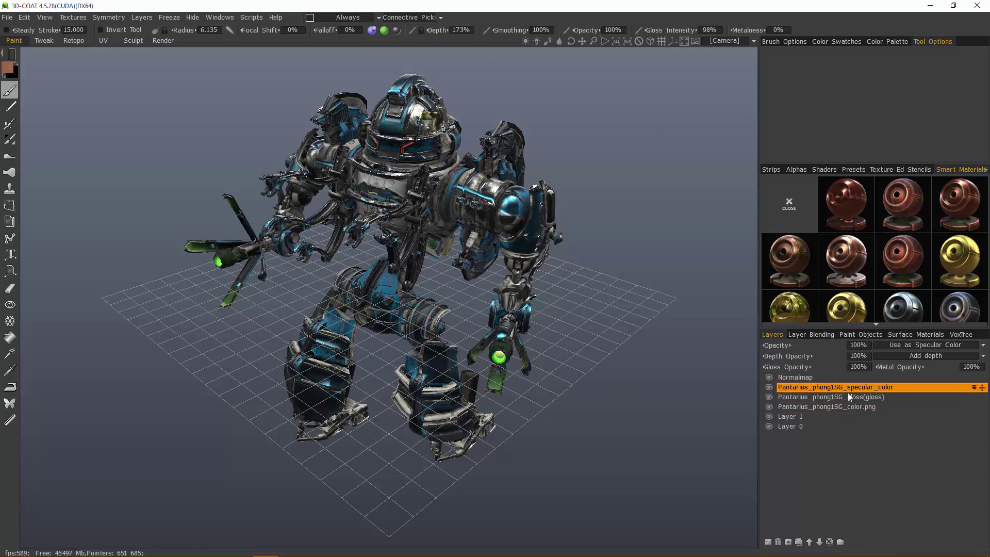
- Delete the specular_color, gloss and color.png texture layers from the Layers panel
{"action": "left_click", "coordinate": [786, 416]}
{"action": "left_click_drag", "start_coordinate": [599, 342], "coordinate": [515, 428]}
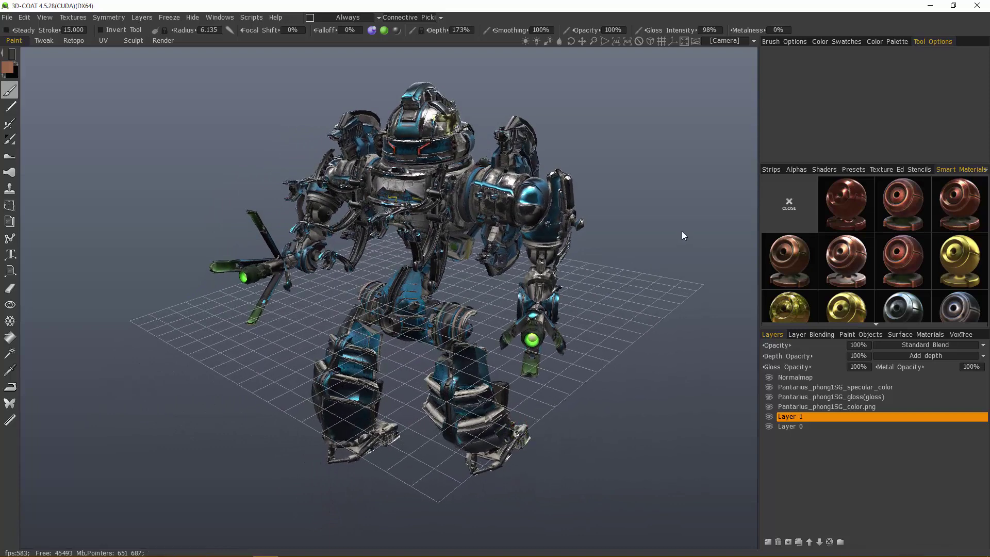
{"action": "left_click_drag", "start_coordinate": [689, 236], "coordinate": [701, 299]}
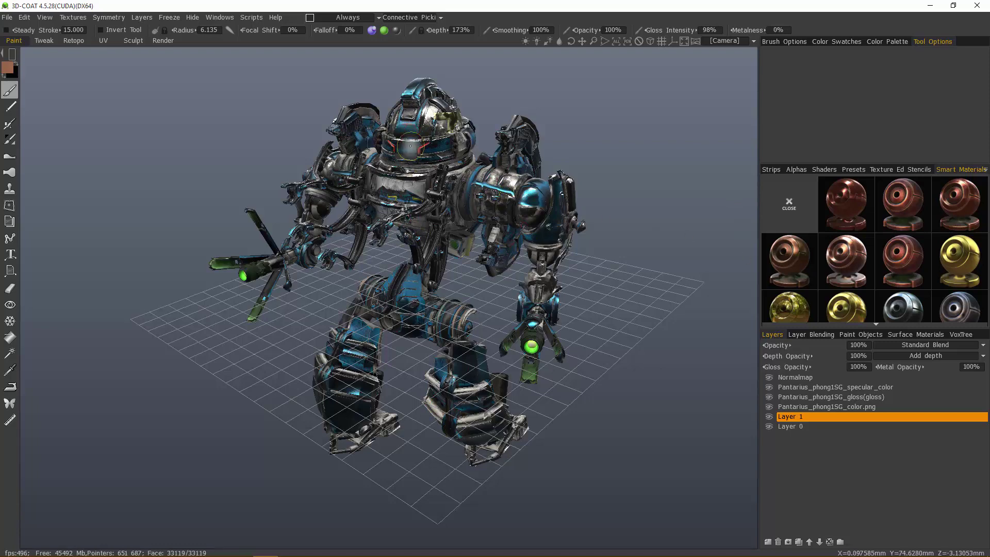
{"action": "mouse_move", "coordinate": [333, 379]}
{"action": "right_mouse_down"}
{"action": "mouse_move", "coordinate": [309, 383]}
{"action": "mouse_move", "coordinate": [711, 406]}
{"action": "right_mouse_up"}
{"action": "left_click", "coordinate": [834, 386]}
{"action": "left_click", "coordinate": [827, 407], "text": "ctrl"}
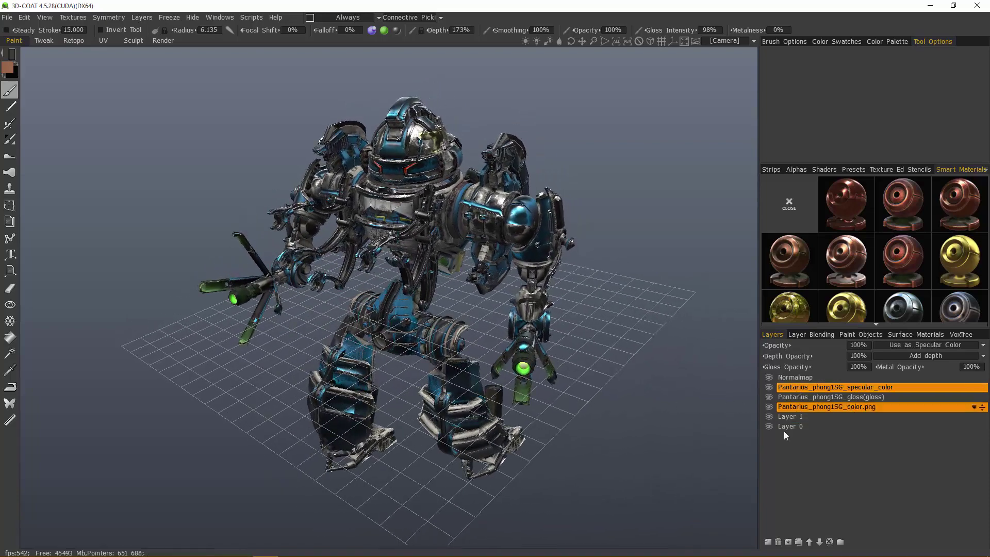
{"action": "left_click", "coordinate": [778, 541]}
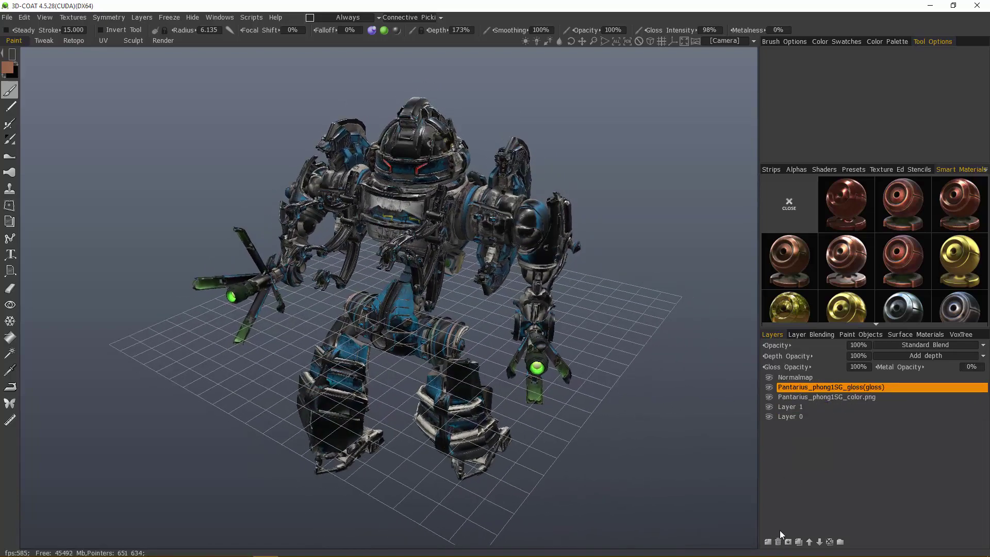
{"action": "left_click", "coordinate": [778, 541]}
{"action": "left_click", "coordinate": [778, 541]}
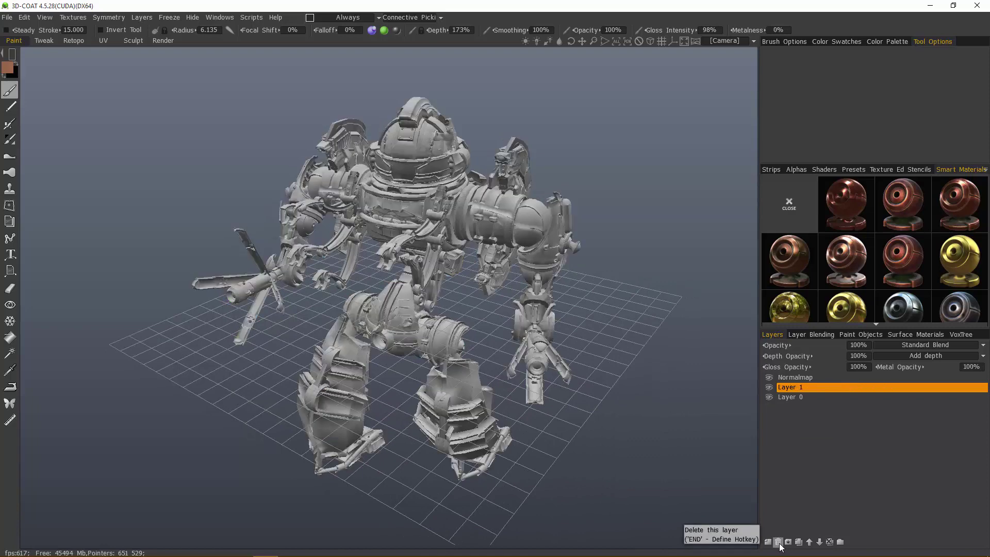
{"action": "right_click_drag", "start_coordinate": [694, 333], "coordinate": [747, 396]}
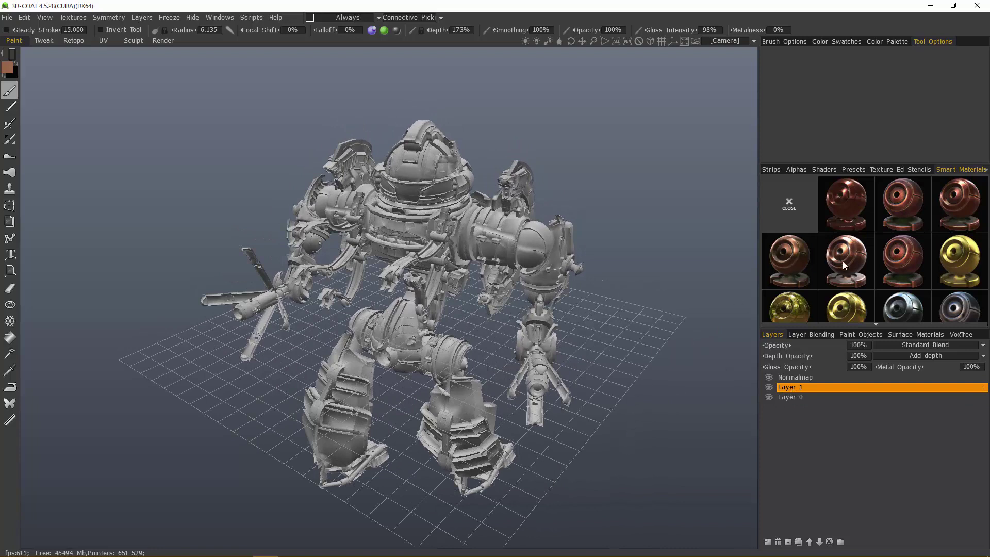
- Pick the copper smart material and calculate ambient occlusion with default occlusion parameters
{"action": "left_click", "coordinate": [843, 247]}
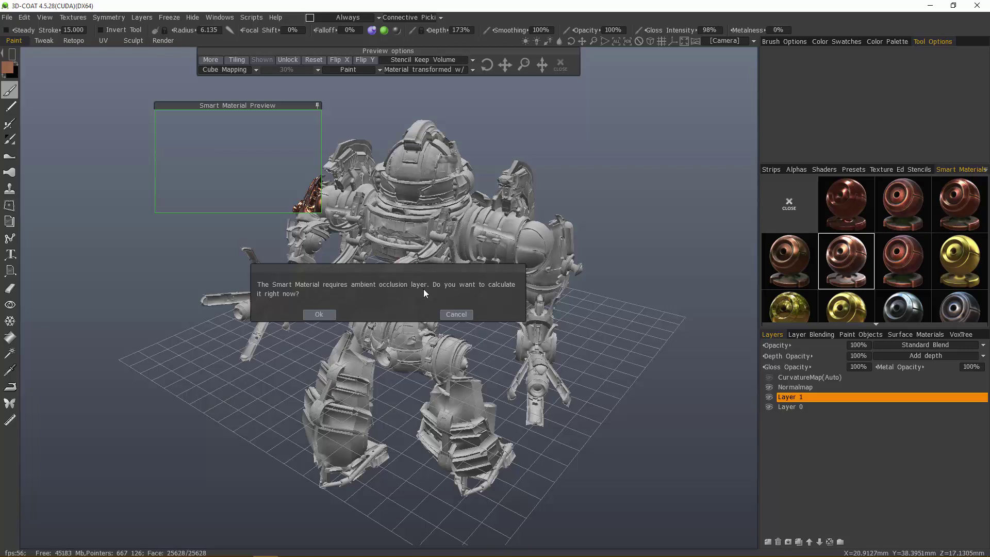
{"action": "left_click", "coordinate": [320, 314]}
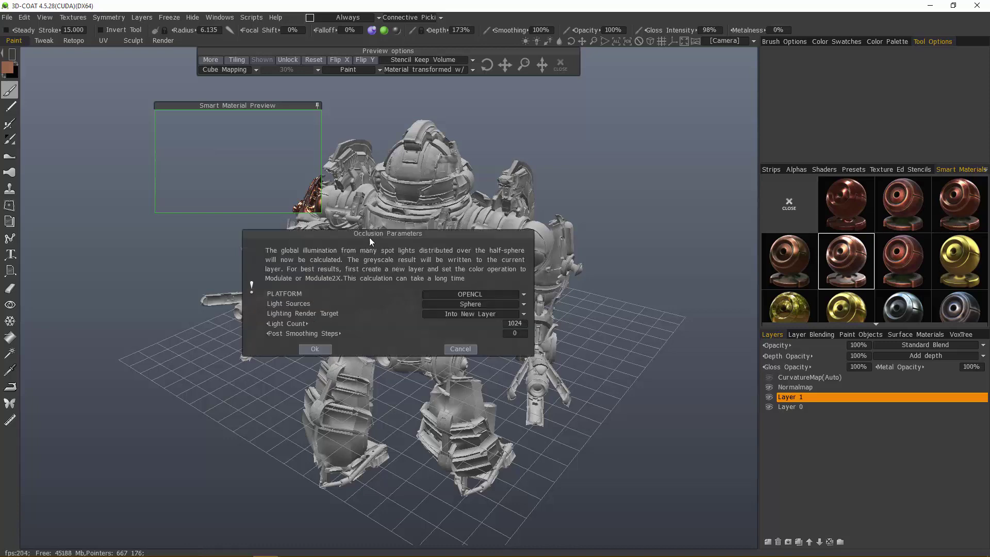
{"action": "left_click", "coordinate": [311, 348]}
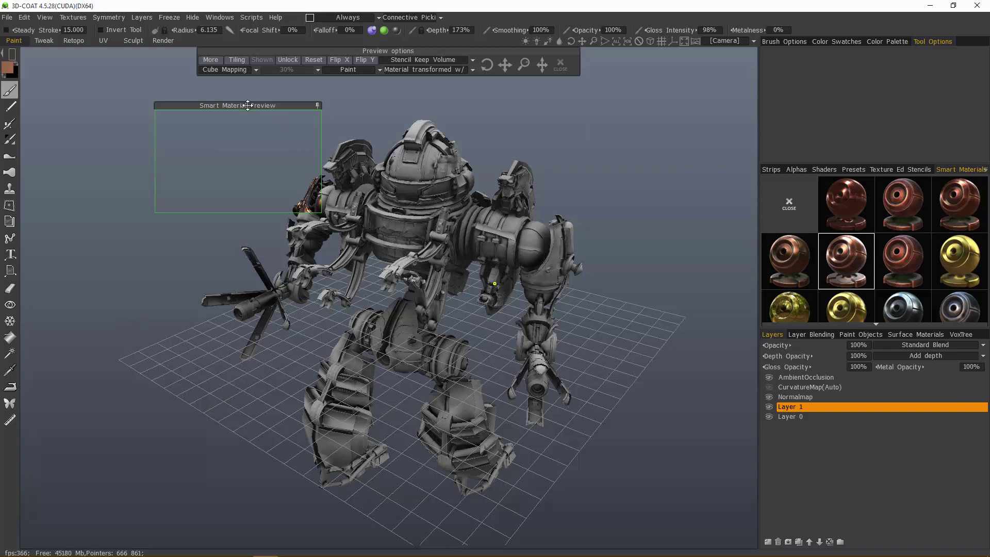
{"action": "left_click_drag", "start_coordinate": [251, 108], "coordinate": [393, 114]}
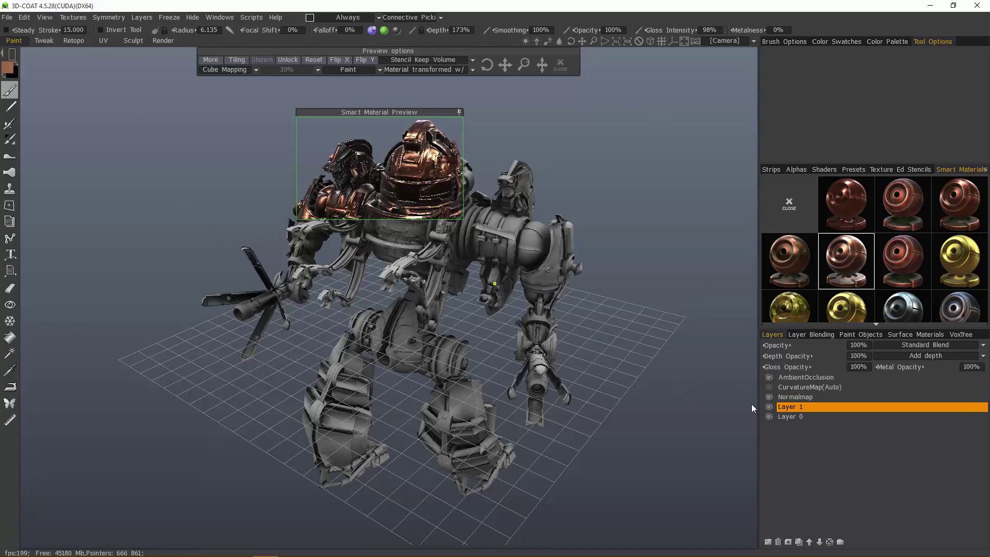
{"action": "left_click", "coordinate": [800, 380]}
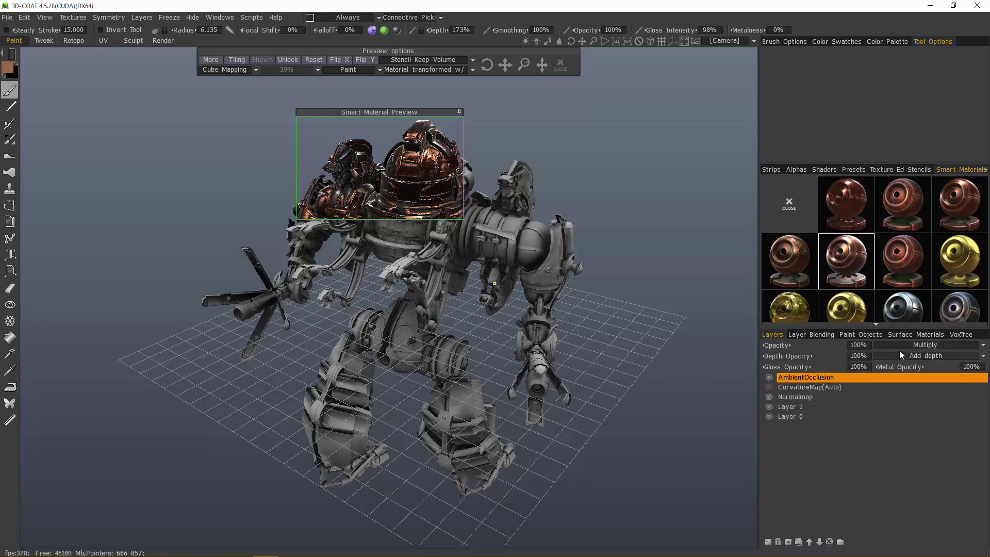
{"action": "left_click", "coordinate": [913, 345]}
{"action": "left_click", "coordinate": [784, 407], "text": "ctrl"}
{"action": "left_click", "coordinate": [787, 408]}
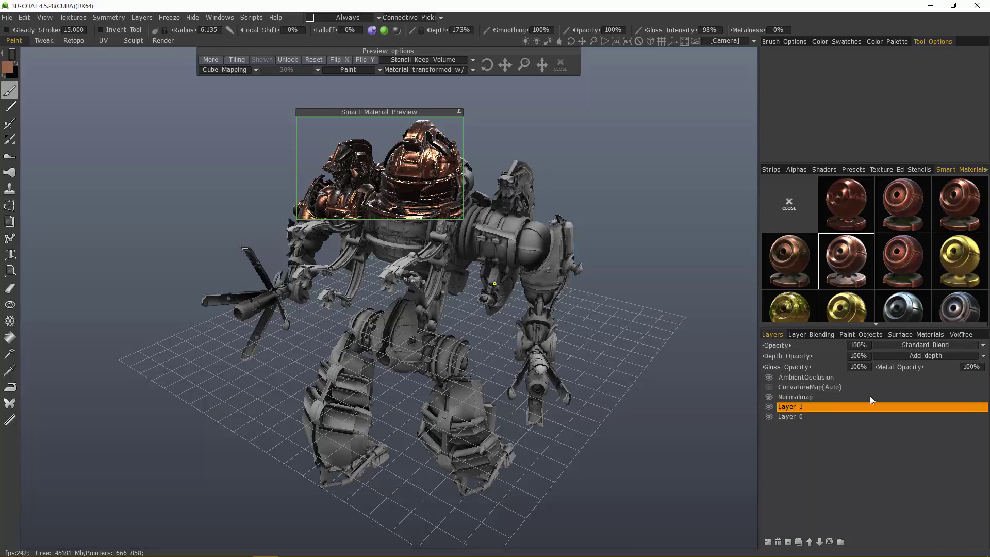
{"action": "left_click", "coordinate": [792, 397]}
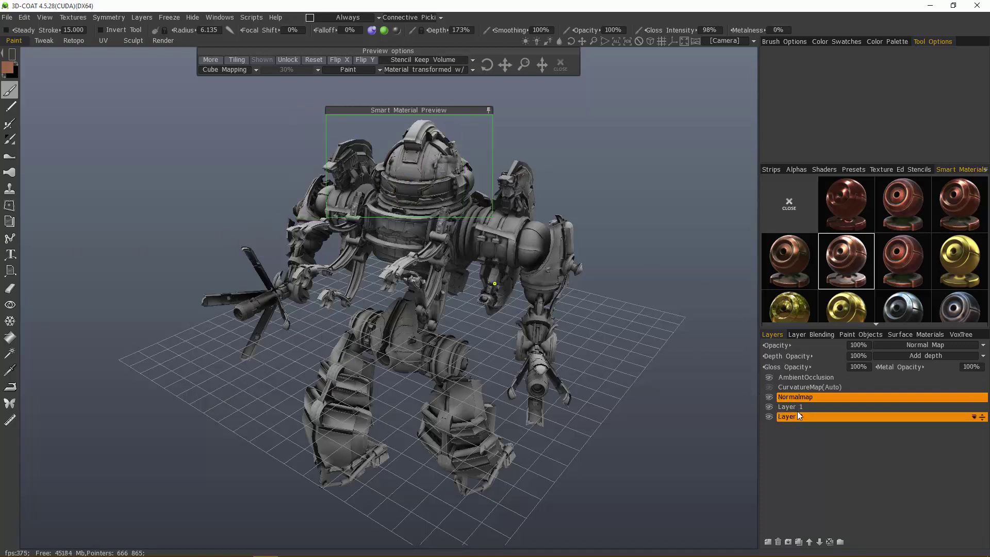
{"action": "left_click", "coordinate": [792, 406]}
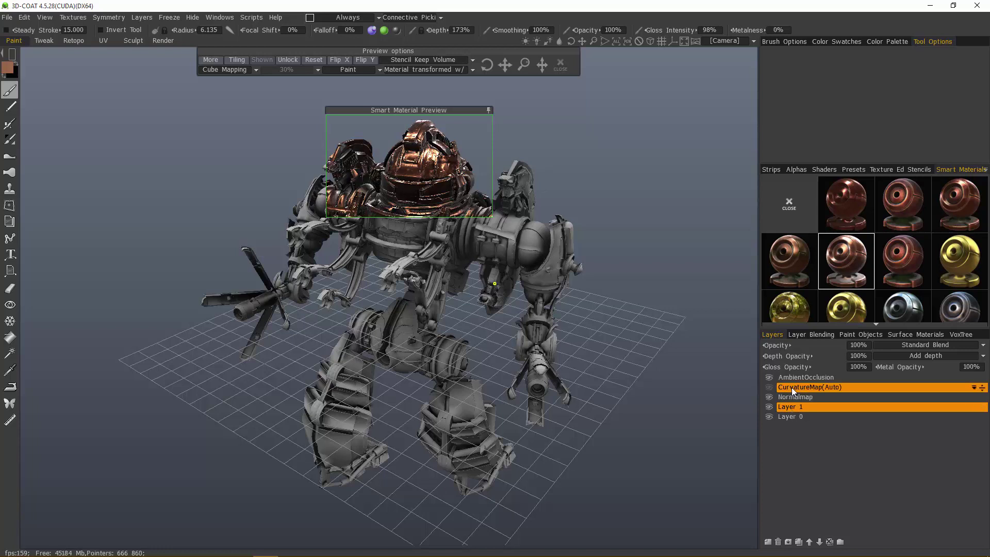
{"action": "left_click", "coordinate": [792, 388]}
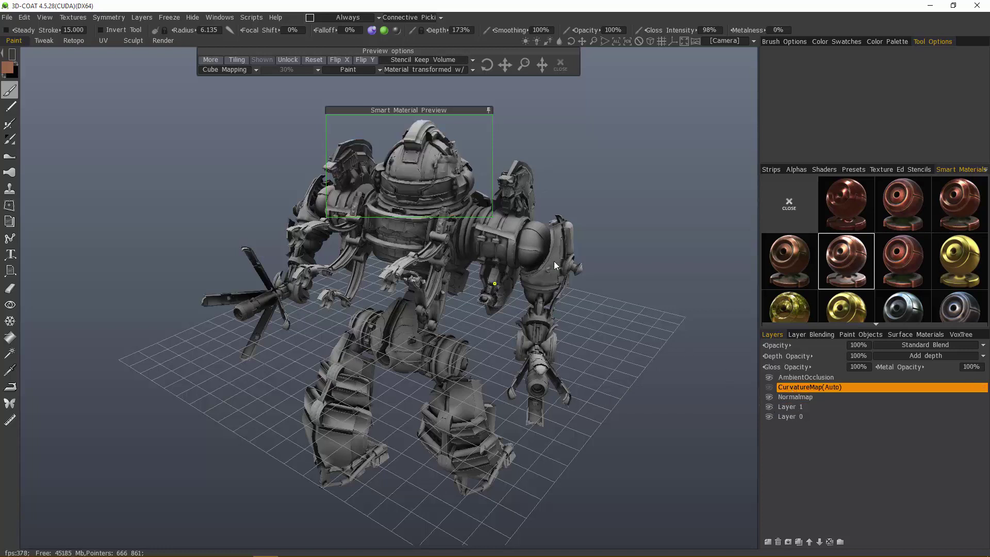
{"action": "left_click", "coordinate": [784, 409]}
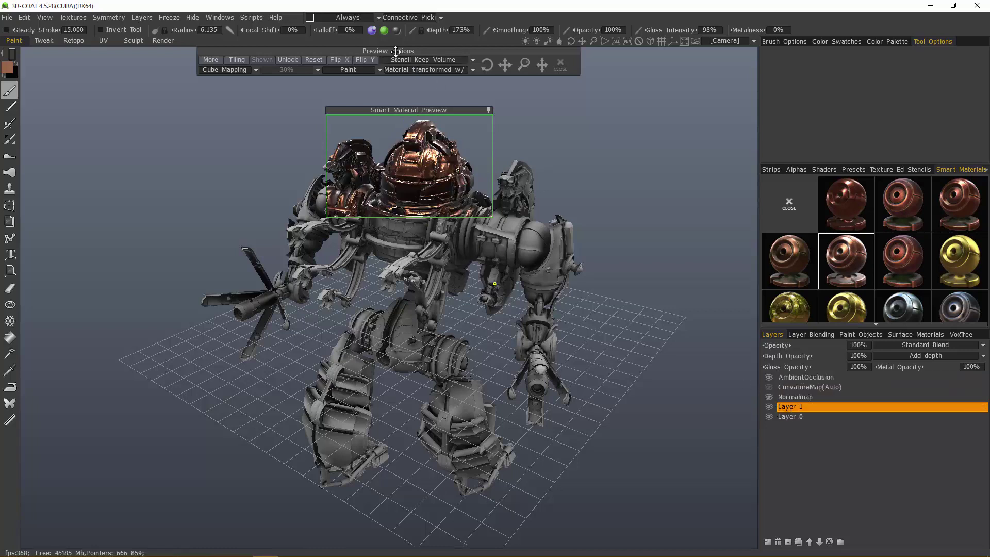
{"action": "mouse_move", "coordinate": [385, 33]}
{"action": "left_click", "coordinate": [383, 31]}
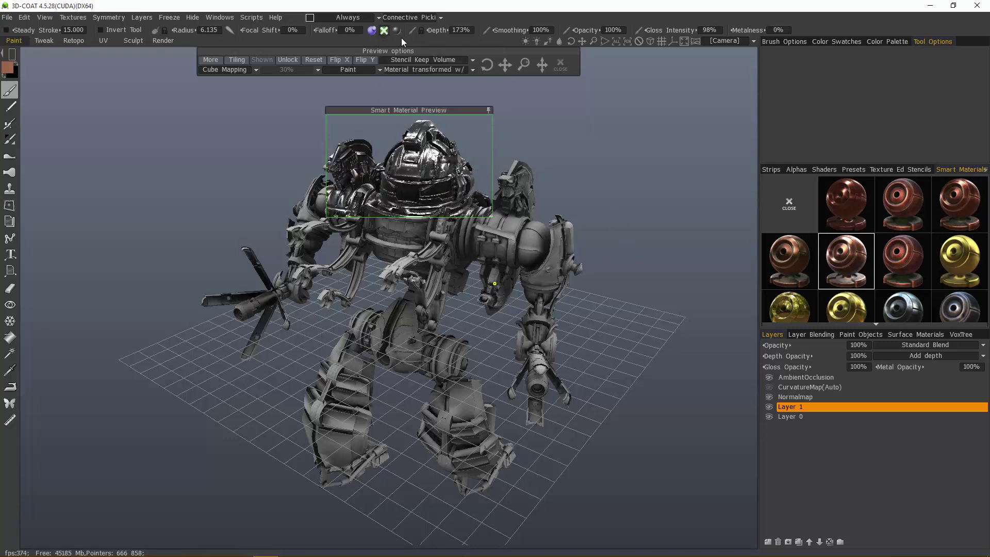
{"action": "mouse_move", "coordinate": [372, 34]}
{"action": "left_click", "coordinate": [383, 30]}
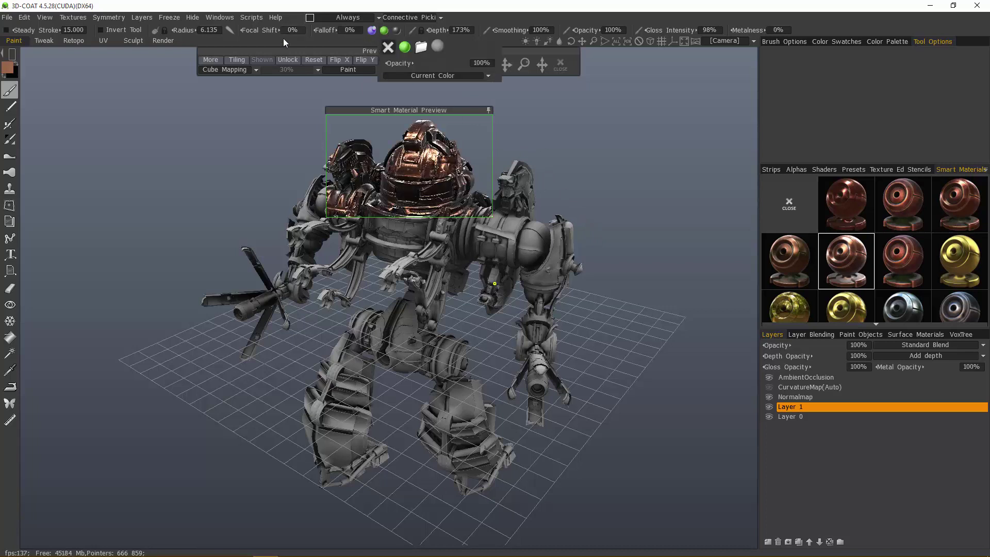
{"action": "left_click", "coordinate": [397, 29]}
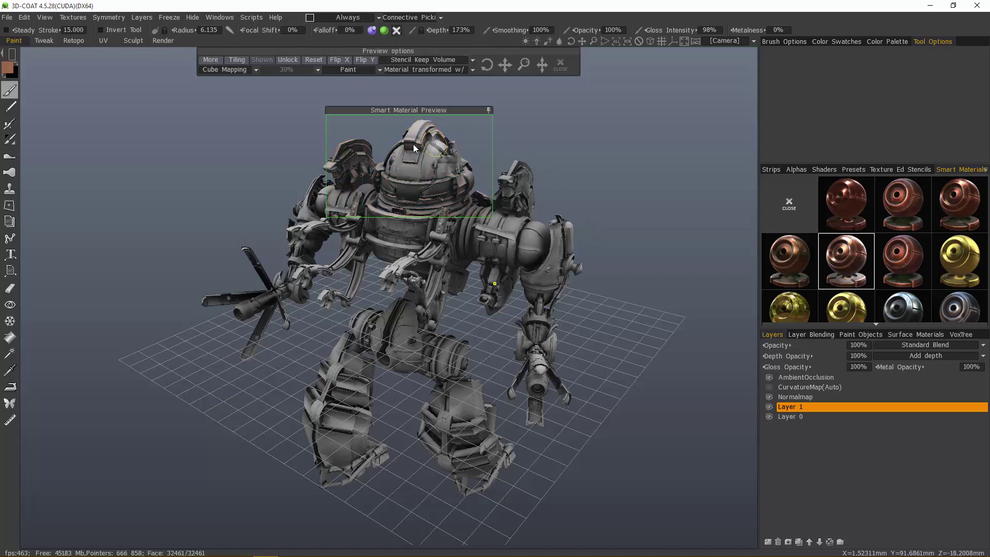
{"action": "left_click", "coordinate": [397, 30]}
{"action": "mouse_move", "coordinate": [389, 32]}
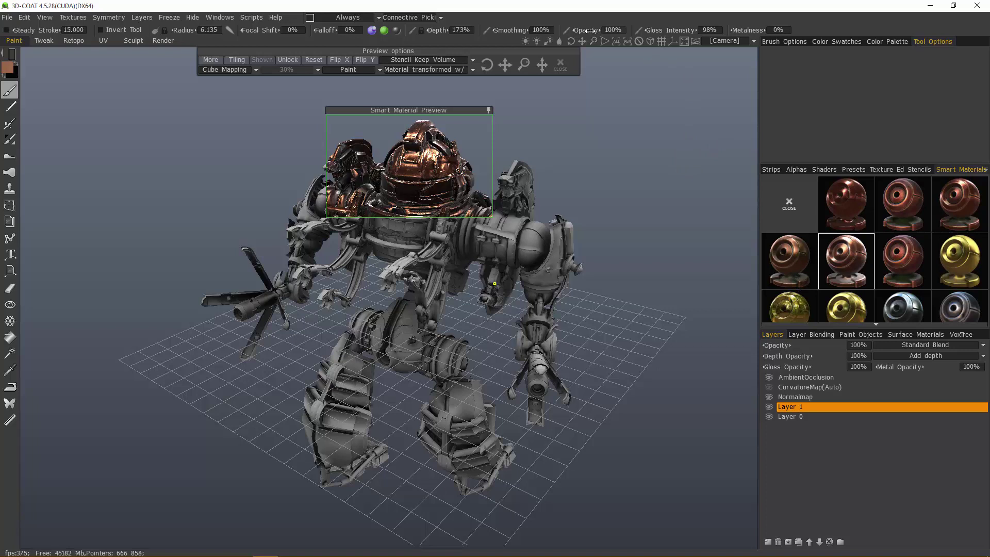
{"action": "mouse_move", "coordinate": [586, 30]}
{"action": "left_mouse_down"}
{"action": "mouse_move", "coordinate": [551, 30]}
{"action": "mouse_move", "coordinate": [590, 31]}
{"action": "left_mouse_up"}
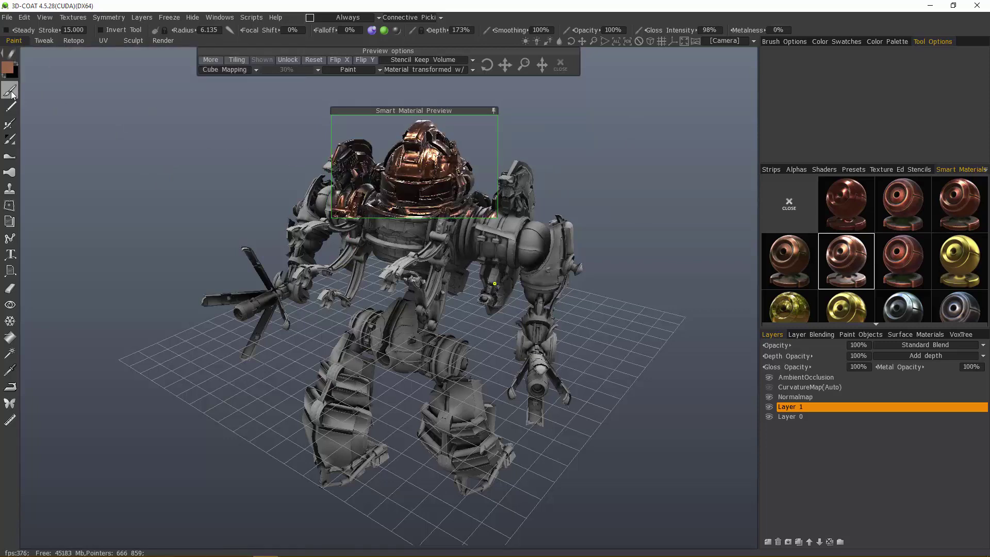
- Collapse the Smart Material preview and move it to the upper-left, clear of the robot's head
{"action": "mouse_move", "coordinate": [9, 57]}
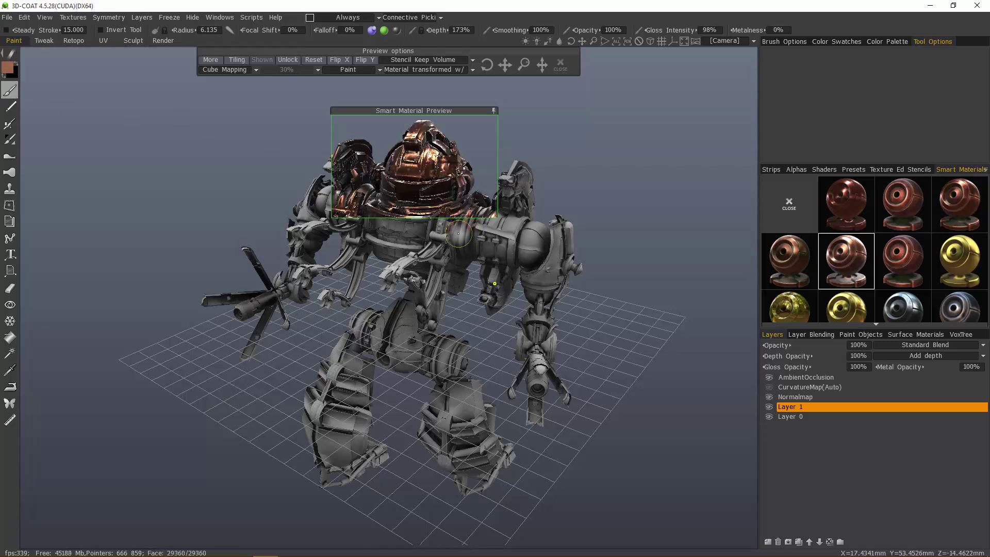
{"action": "key", "text": "space"}
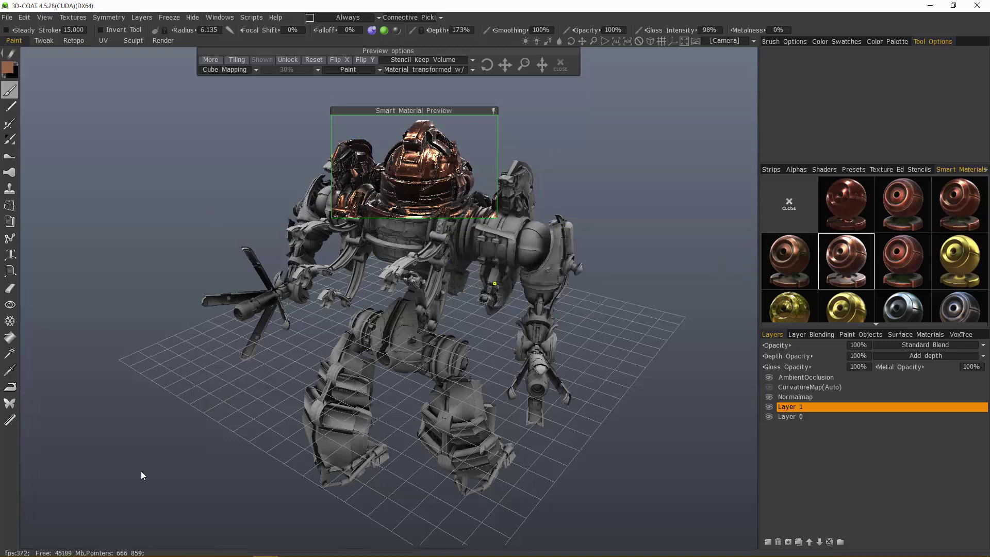
{"action": "left_click", "coordinate": [493, 111]}
{"action": "left_click_drag", "start_coordinate": [433, 112], "coordinate": [195, 98]}
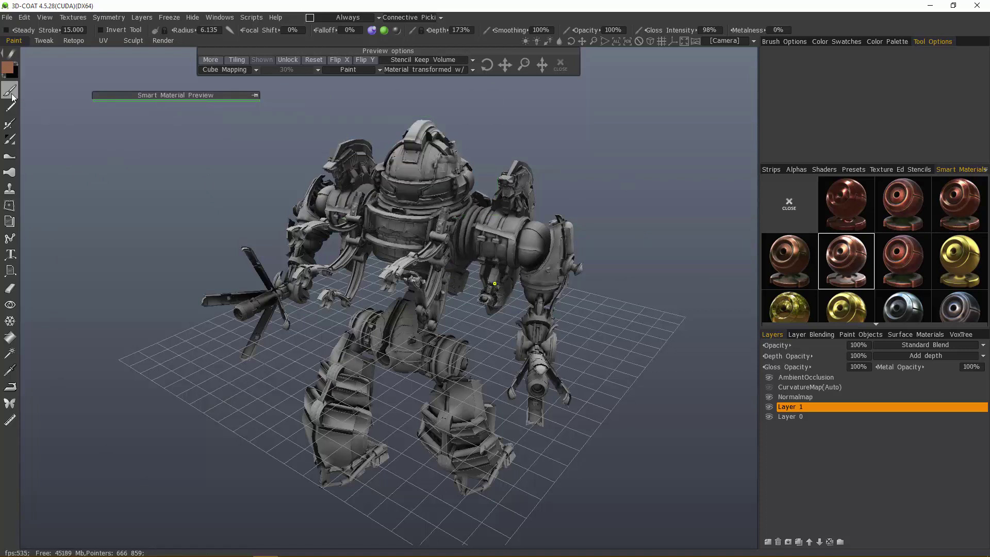
{"action": "key", "text": "space"}
- Fill both shoulder spheres and the head dome with copper, then show the Texture Editor UV layout
{"action": "left_click", "coordinate": [10, 337]}
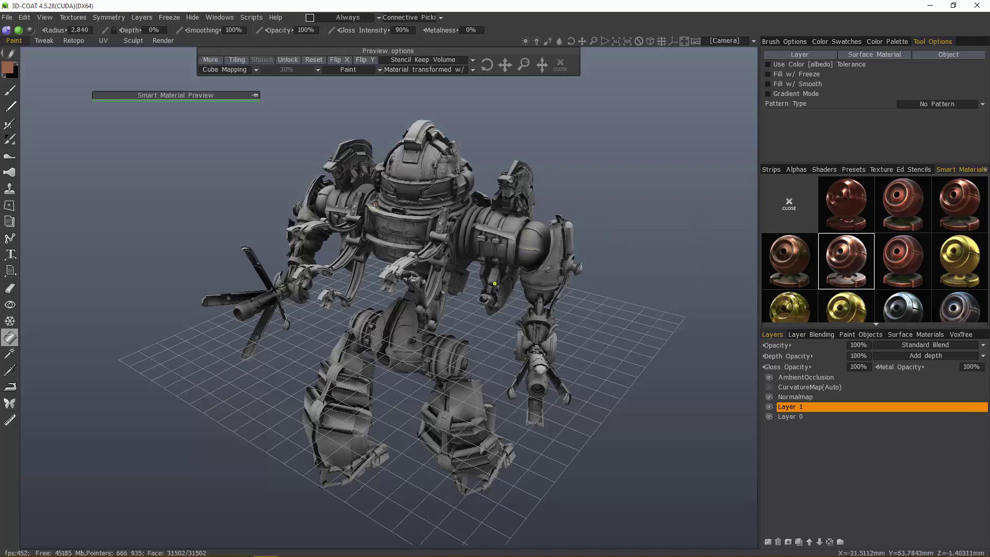
{"action": "left_click", "coordinate": [528, 251]}
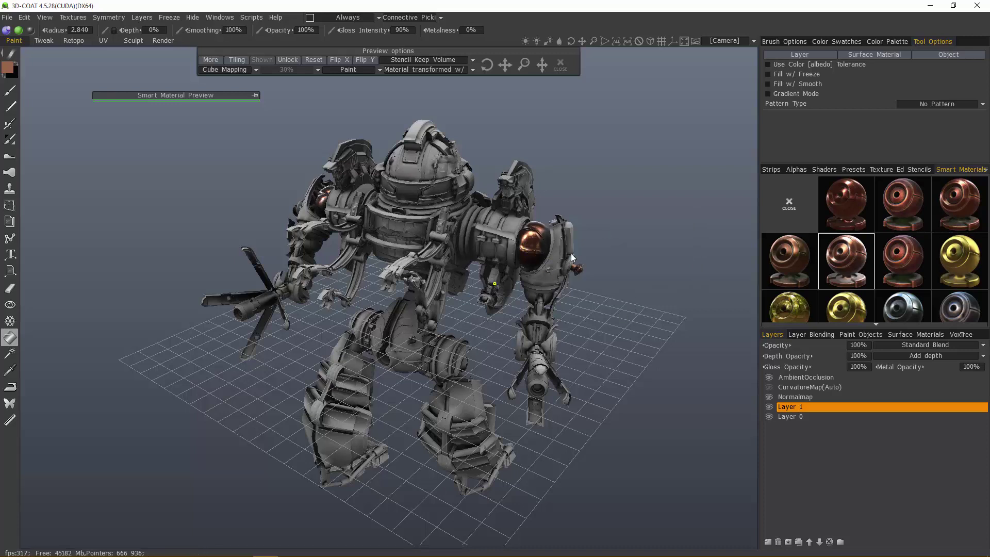
{"action": "left_click", "coordinate": [418, 164]}
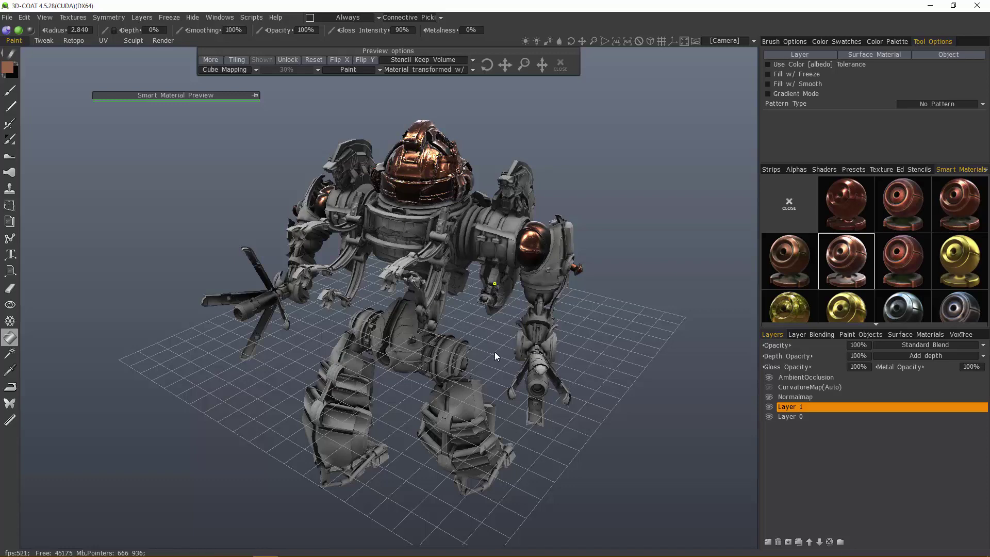
{"action": "left_click", "coordinate": [887, 169]}
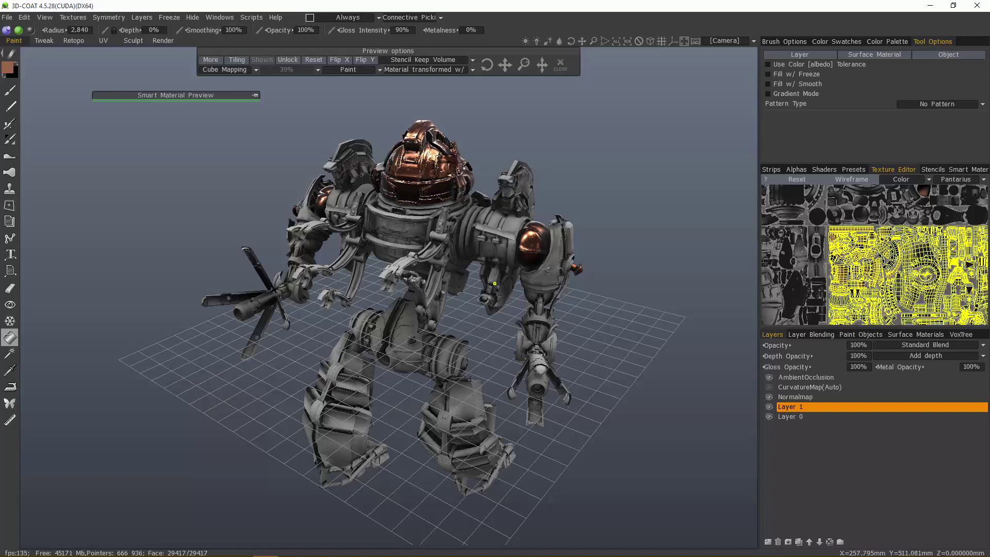
- Float the Texture Editor beside the 3D view, orbit the robot, then dock it next to Smart Materials
{"action": "left_click_drag", "start_coordinate": [880, 167], "coordinate": [750, 181]}
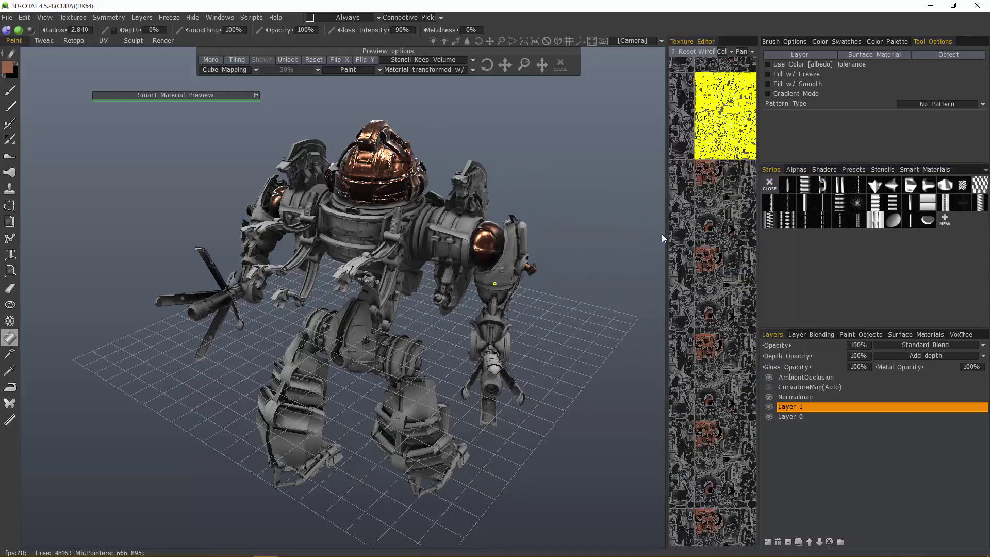
{"action": "left_click_drag", "start_coordinate": [667, 233], "coordinate": [479, 233]}
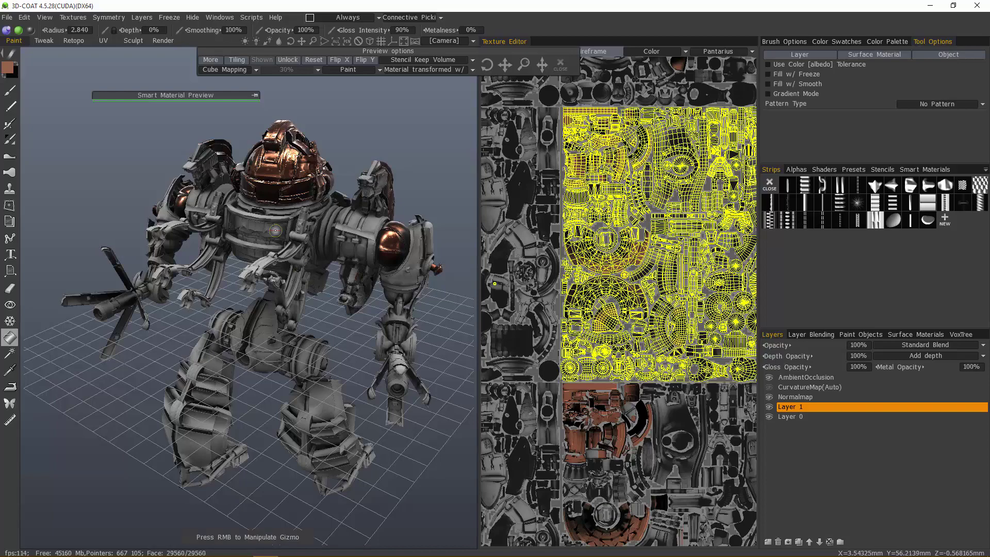
{"action": "middle_click_drag", "start_coordinate": [289, 155], "coordinate": [294, 249]}
{"action": "middle_click_drag", "start_coordinate": [549, 265], "coordinate": [464, 226]}
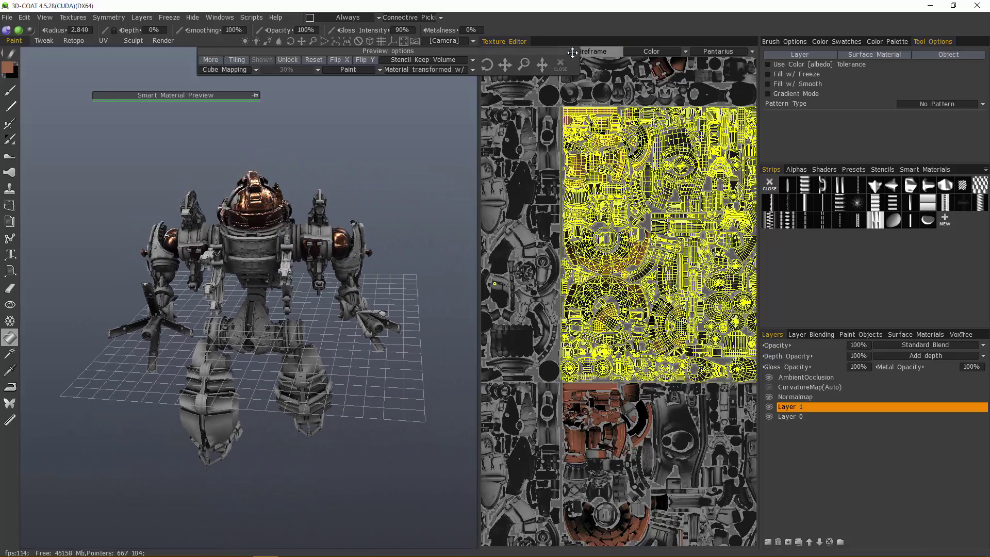
{"action": "left_click_drag", "start_coordinate": [508, 53], "coordinate": [347, 60]}
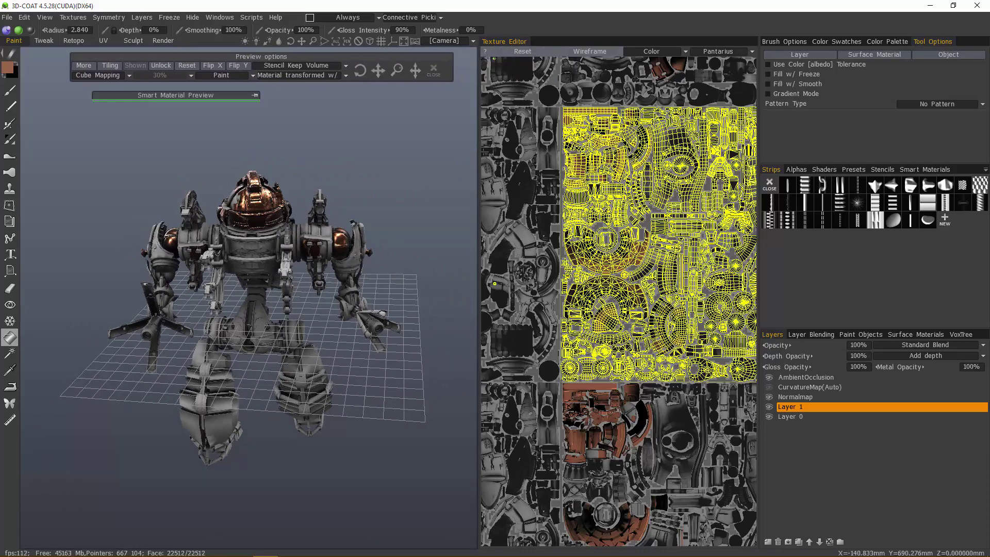
{"action": "left_click_drag", "start_coordinate": [508, 46], "coordinate": [885, 164]}
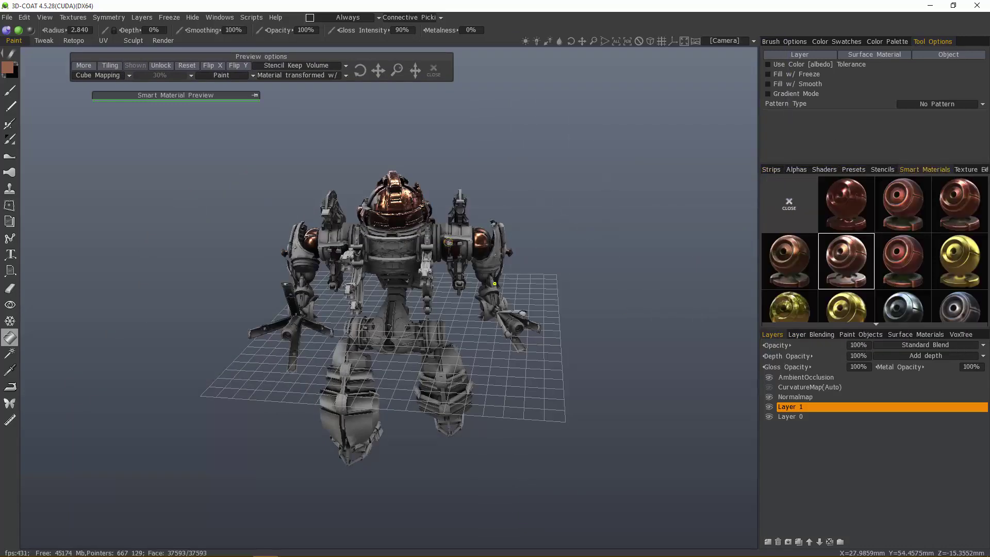
{"action": "right_click_drag", "start_coordinate": [494, 282], "coordinate": [509, 221]}
{"action": "right_click_drag", "start_coordinate": [431, 303], "coordinate": [442, 343]}
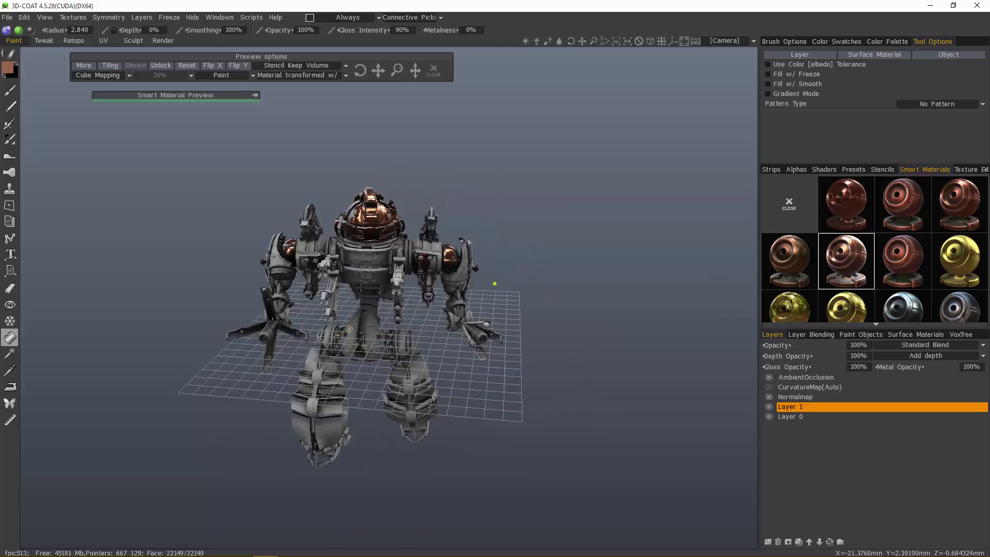
{"action": "left_click", "coordinate": [879, 54]}
{"action": "left_click", "coordinate": [478, 293]}
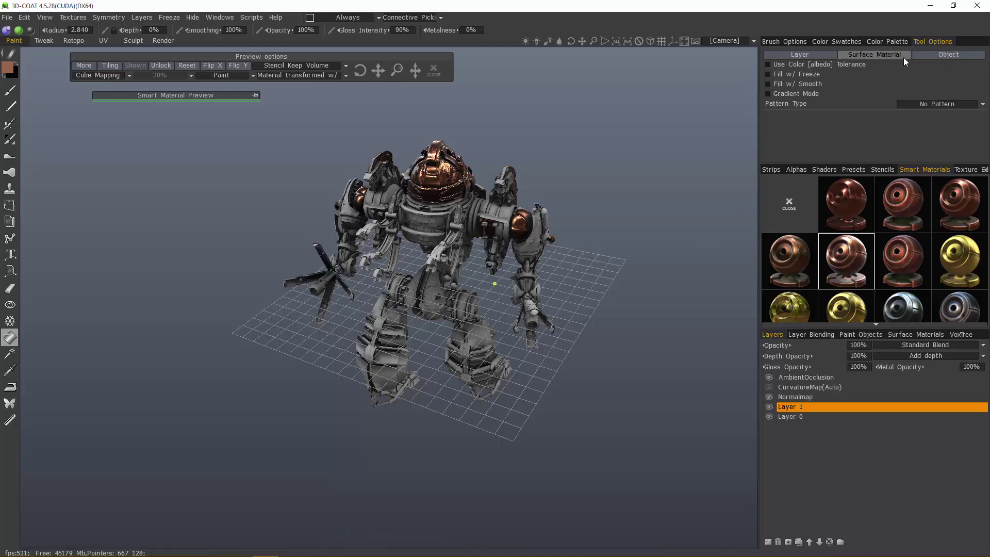
{"action": "left_click", "coordinate": [939, 57]}
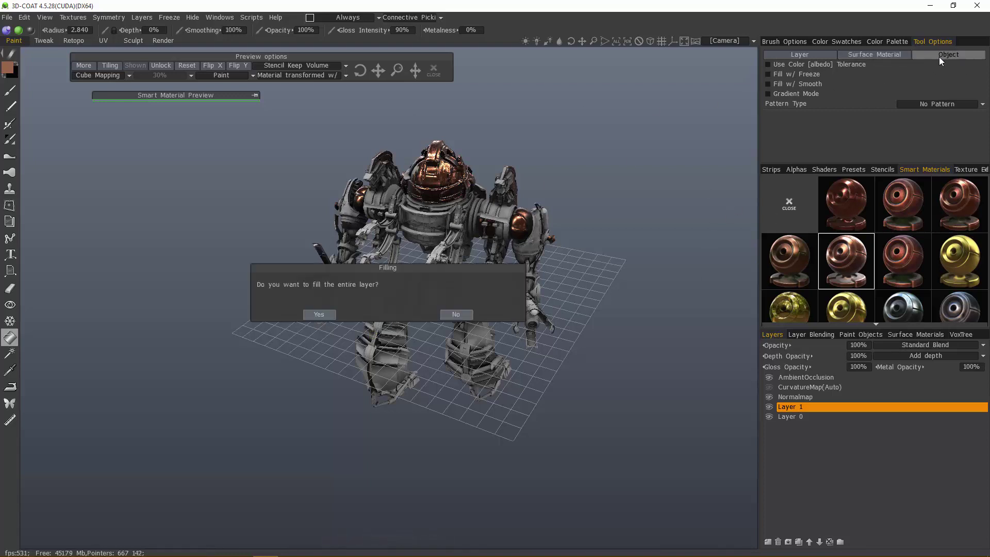
{"action": "left_click", "coordinate": [455, 314]}
{"action": "left_click_drag", "start_coordinate": [685, 80], "coordinate": [647, 193]}
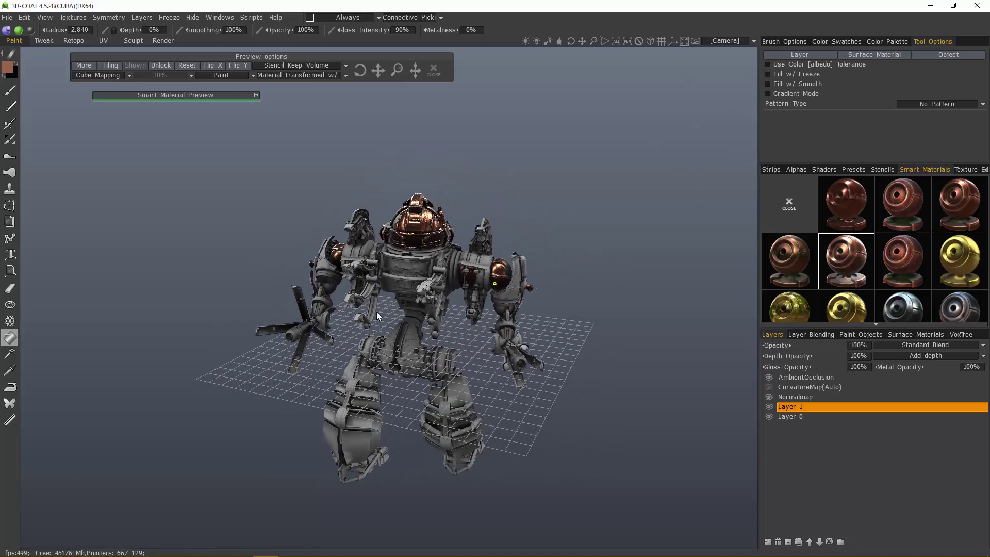
{"action": "left_click_drag", "start_coordinate": [397, 276], "coordinate": [495, 368]}
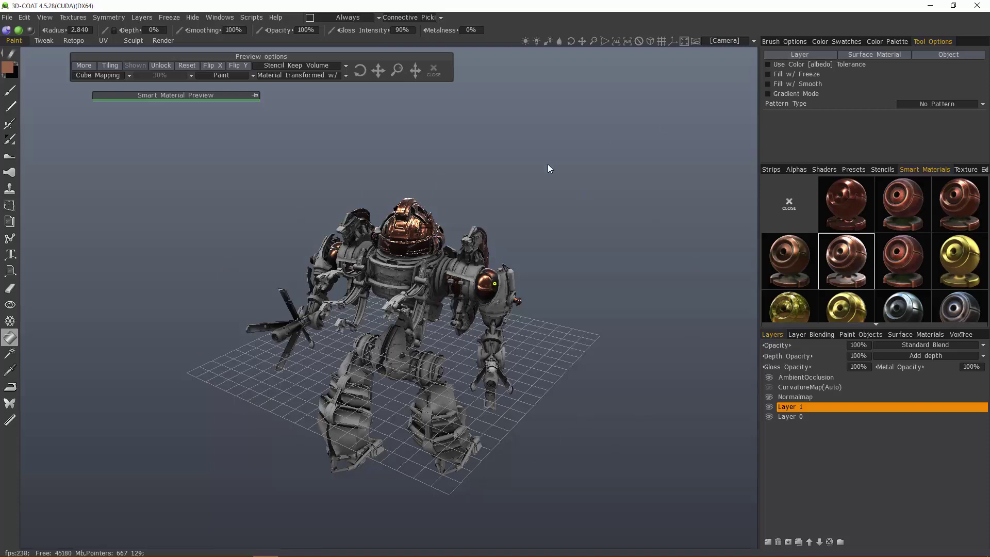
- Apply the copper smart material with Fill Whole Layer, then switch to Front view
{"action": "right_click", "coordinate": [846, 259]}
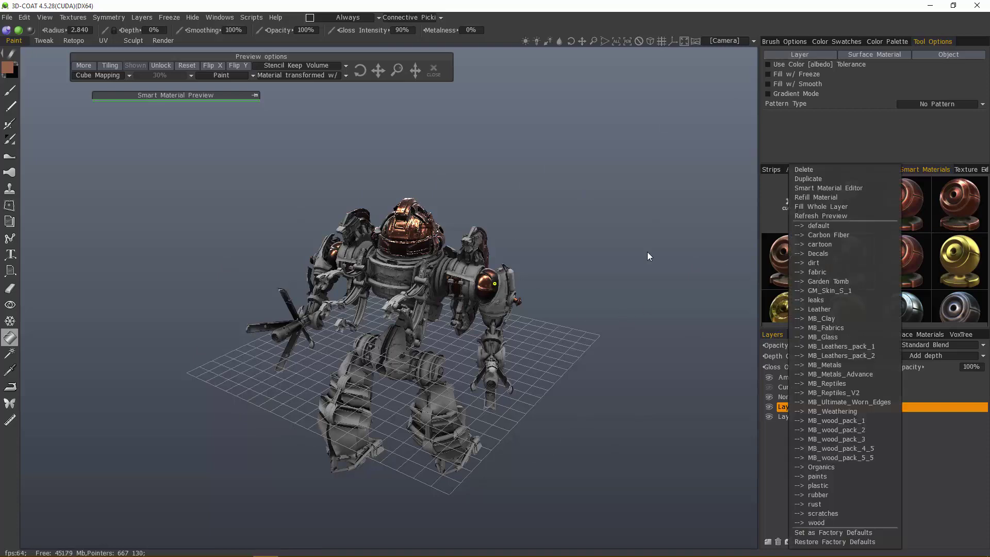
{"action": "right_click", "coordinate": [852, 264]}
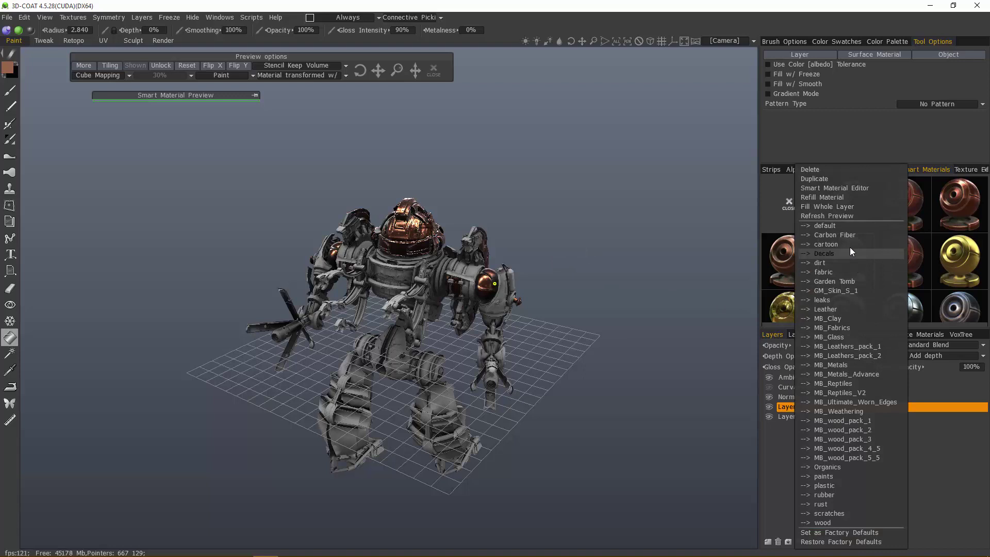
{"action": "left_click", "coordinate": [824, 208]}
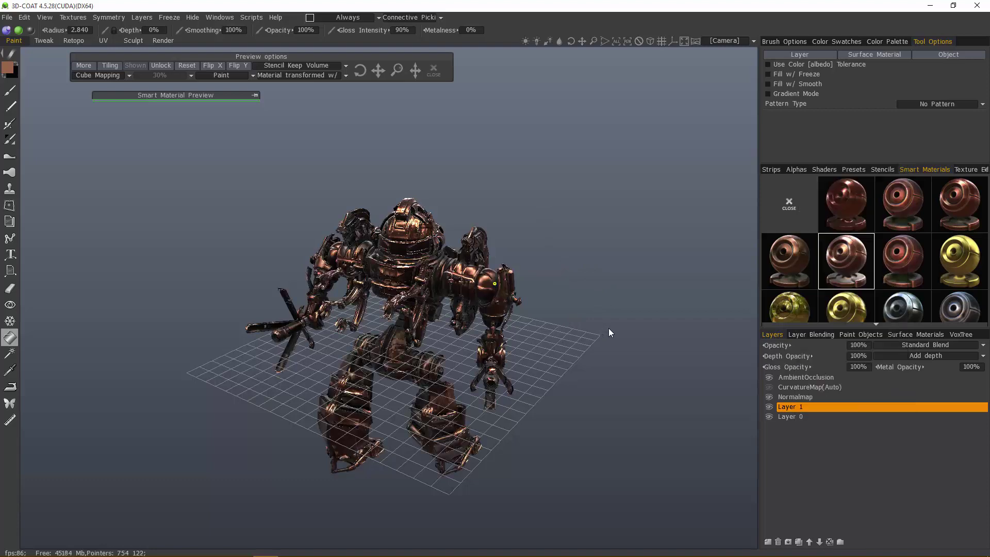
{"action": "key", "text": "KP_1"}
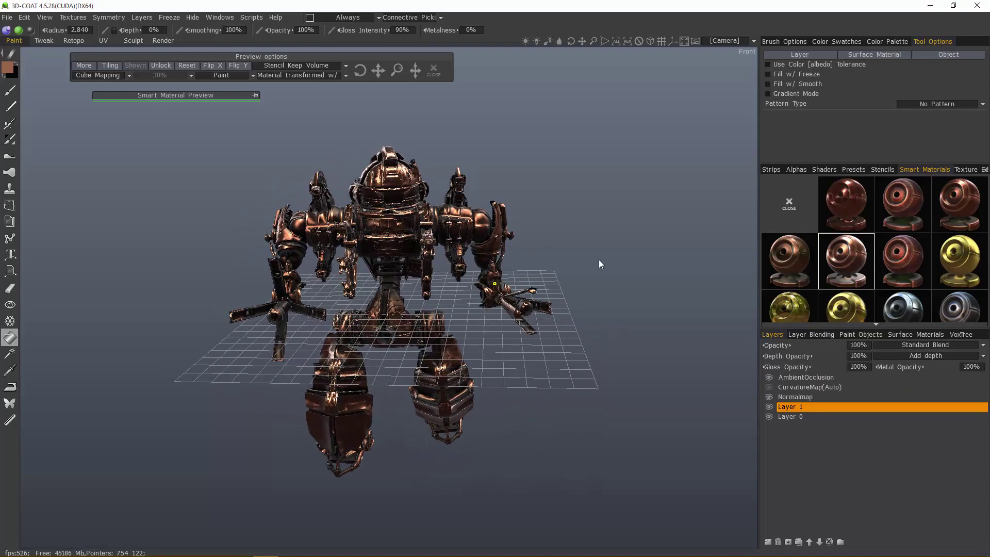
- Close Preview options and load the robot's emissive texture through Textures > Import > Emissive
{"action": "left_click", "coordinate": [798, 378]}
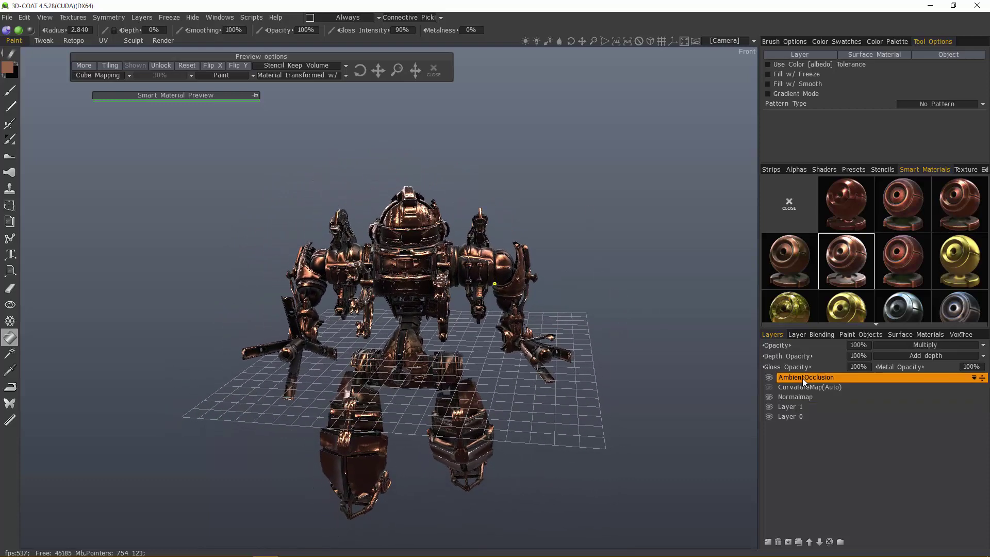
{"action": "left_click", "coordinate": [435, 72]}
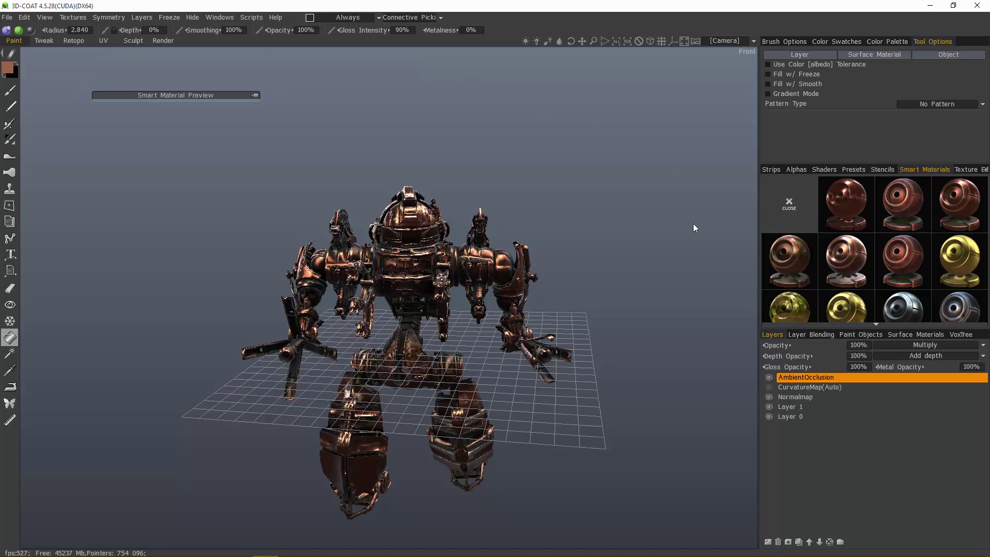
{"action": "left_click", "coordinate": [73, 18]}
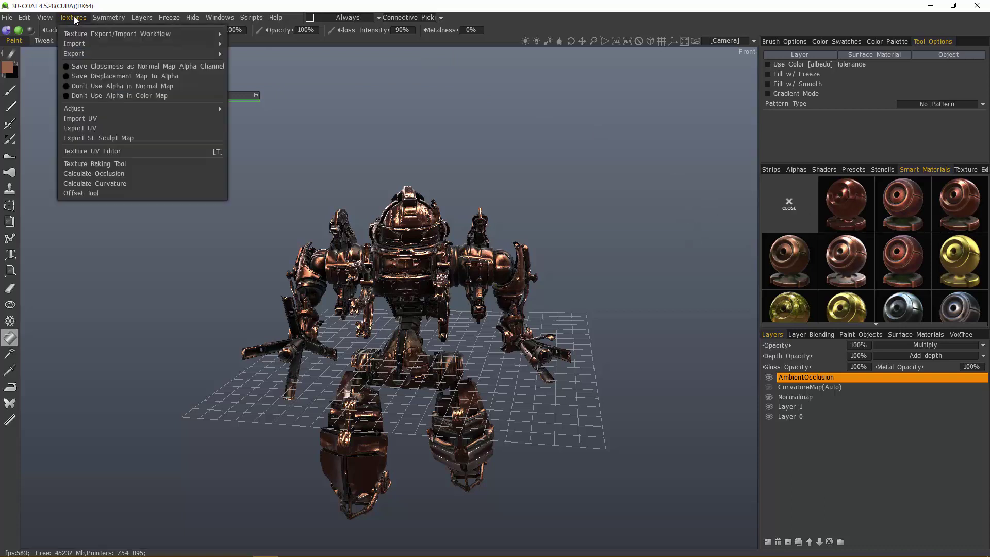
{"action": "mouse_move", "coordinate": [73, 44]}
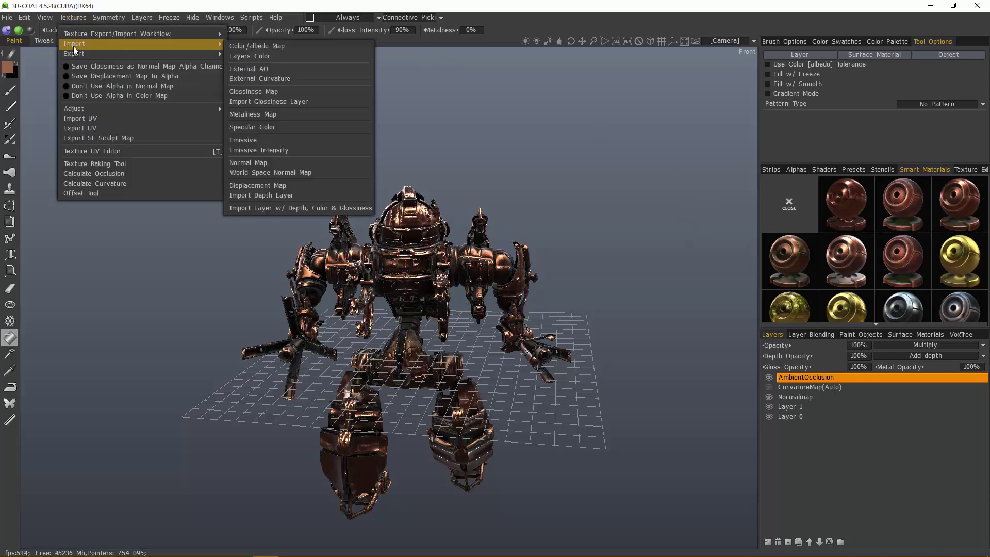
{"action": "left_click", "coordinate": [268, 141]}
{"action": "double_click", "coordinate": [936, 200]}
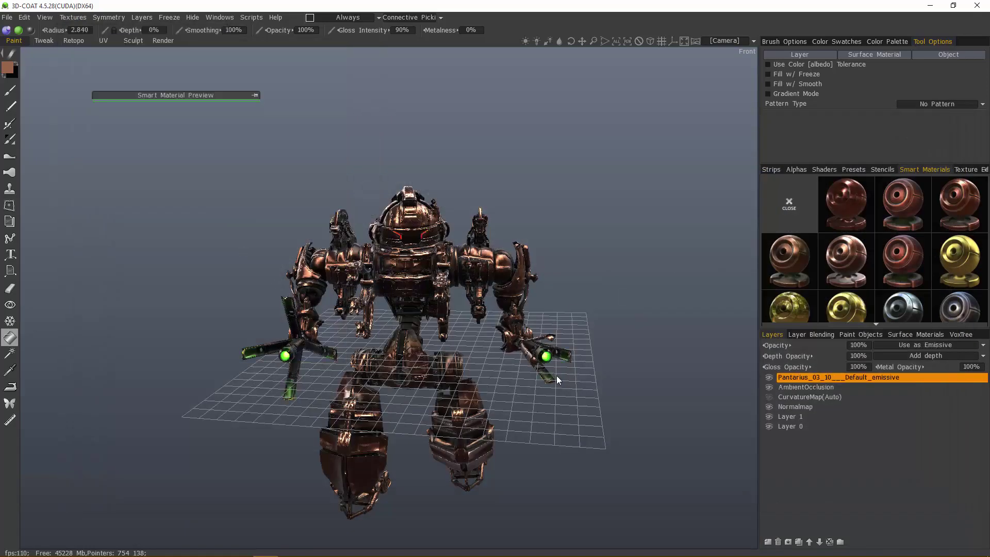
{"action": "left_click_drag", "start_coordinate": [569, 244], "coordinate": [607, 274]}
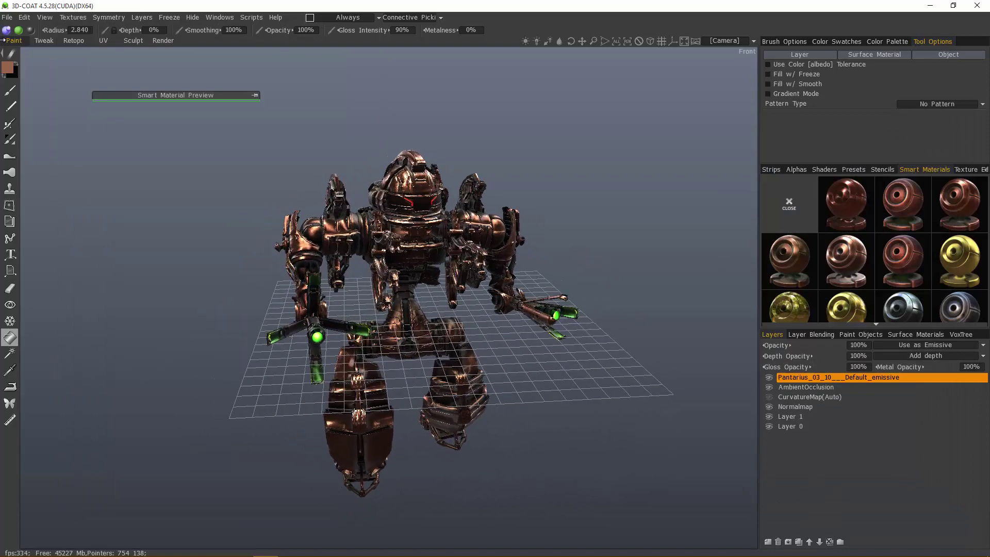
- Export to 3ds Max 2016, overwriting Pantarius Steampunk.obj
{"action": "left_click", "coordinate": [7, 17]}
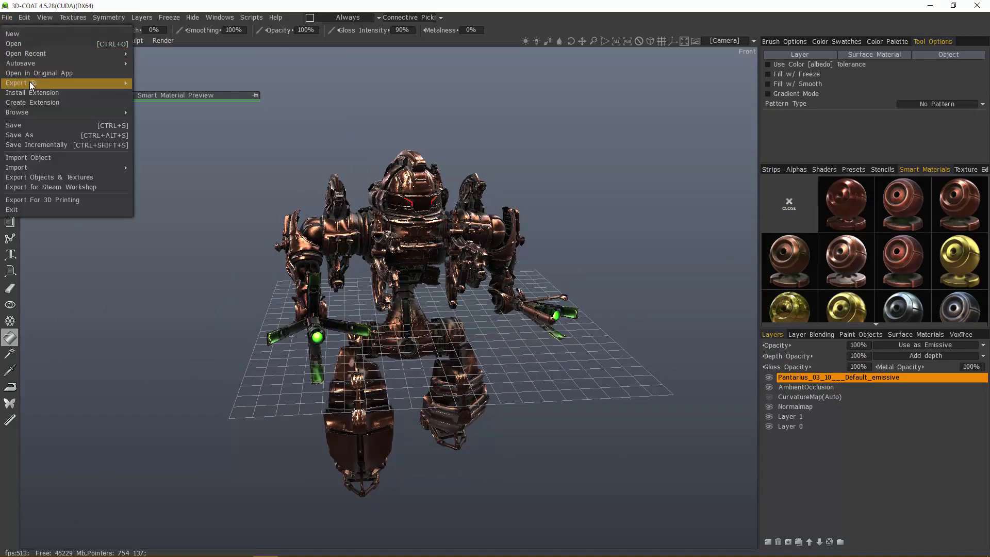
{"action": "mouse_move", "coordinate": [32, 85]}
{"action": "left_click", "coordinate": [160, 118]}
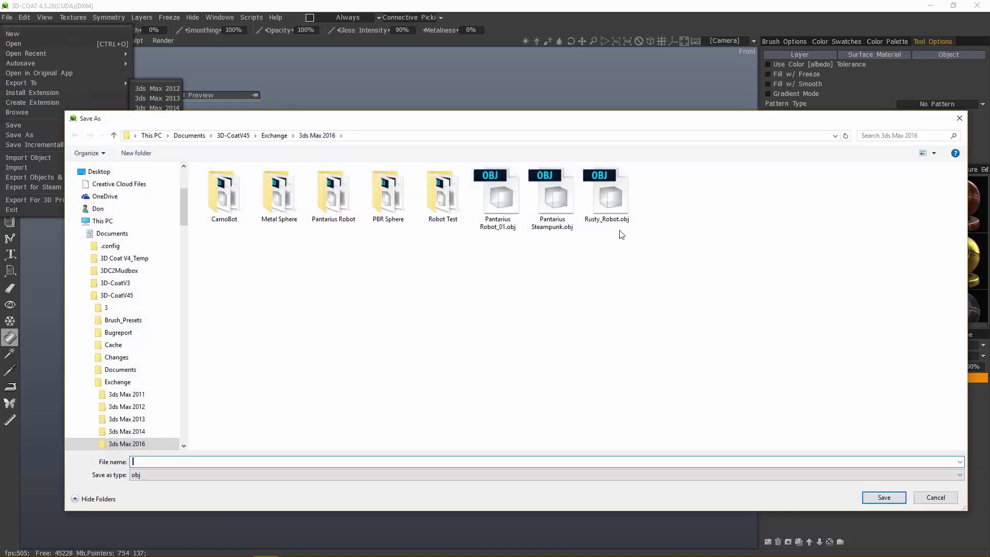
{"action": "double_click", "coordinate": [554, 196]}
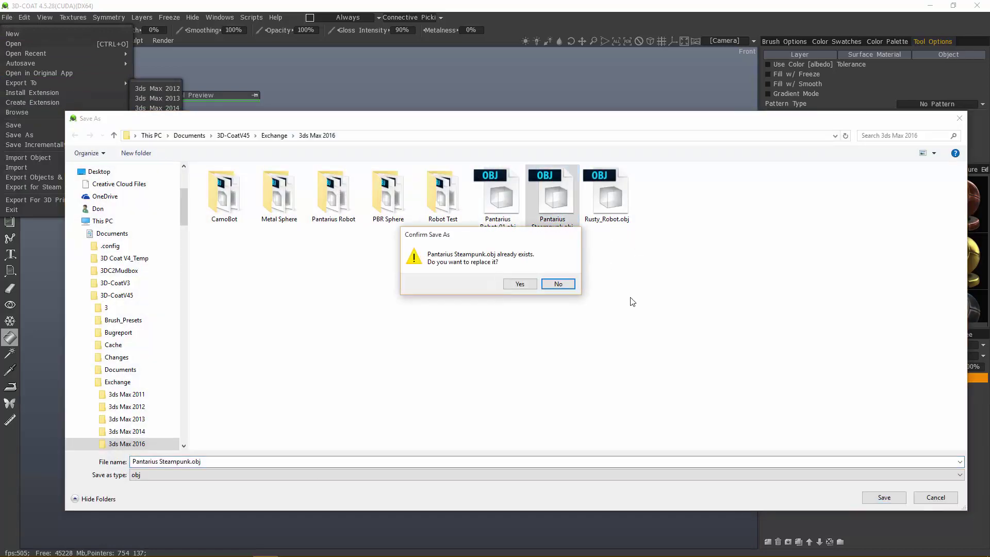
{"action": "left_click", "coordinate": [519, 284]}
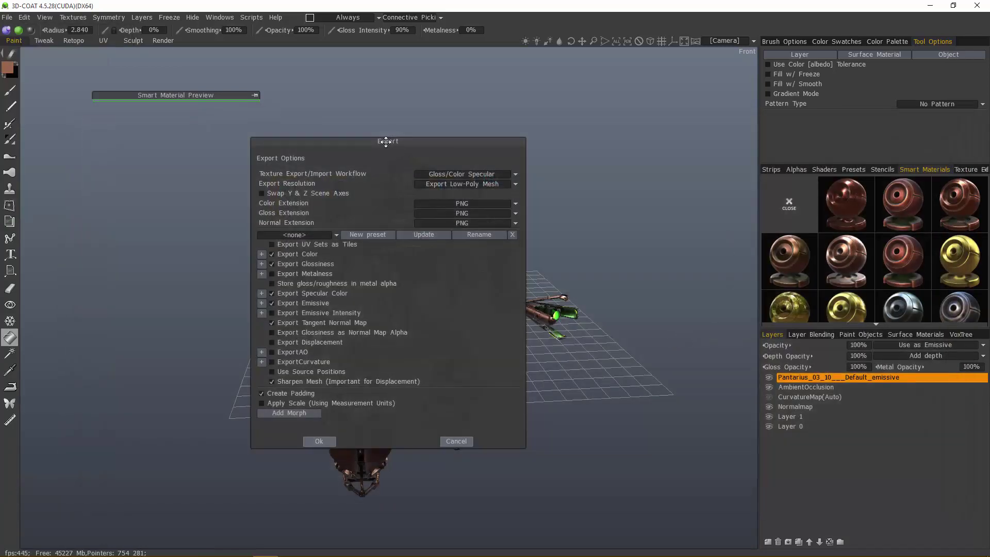
- Keep the Gloss/Color Specular workflow with metalness map export off and confirm the export
{"action": "left_click_drag", "start_coordinate": [386, 141], "coordinate": [596, 106]}
{"action": "left_click", "coordinate": [683, 138]}
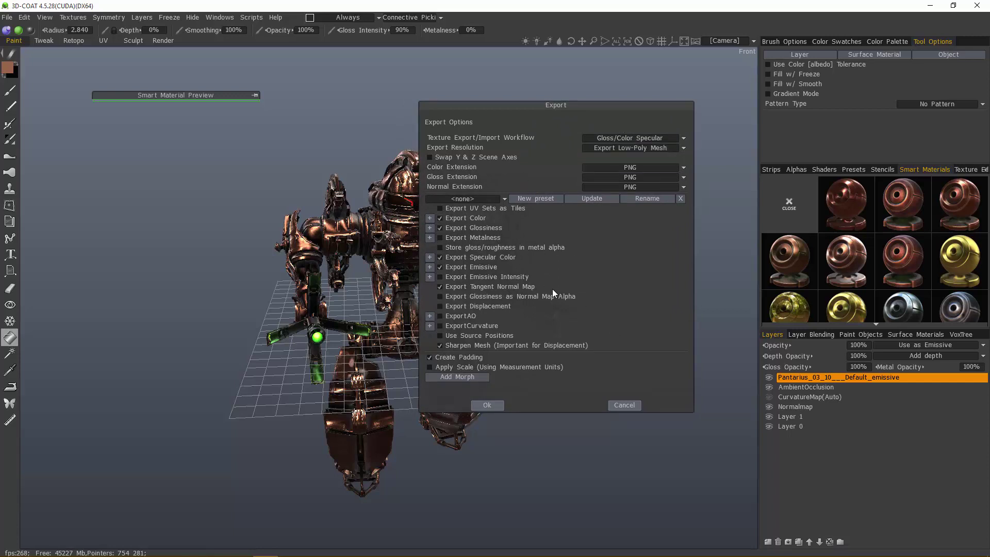
{"action": "left_click", "coordinate": [441, 239]}
{"action": "left_click", "coordinate": [440, 238]}
{"action": "left_click", "coordinate": [490, 405]}
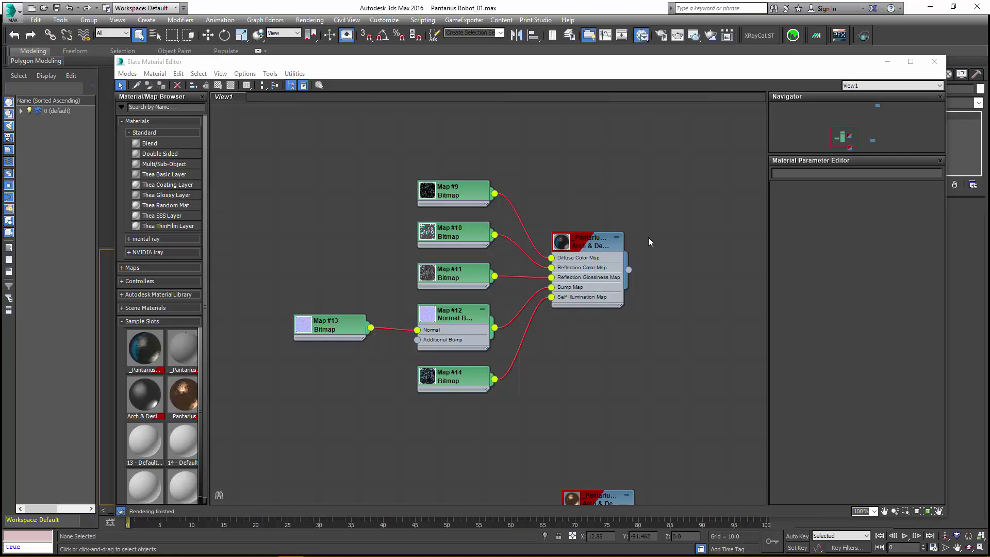
- Reposition the robot material node and widen the material browser in the Slate editor
{"action": "left_click", "coordinate": [592, 242]}
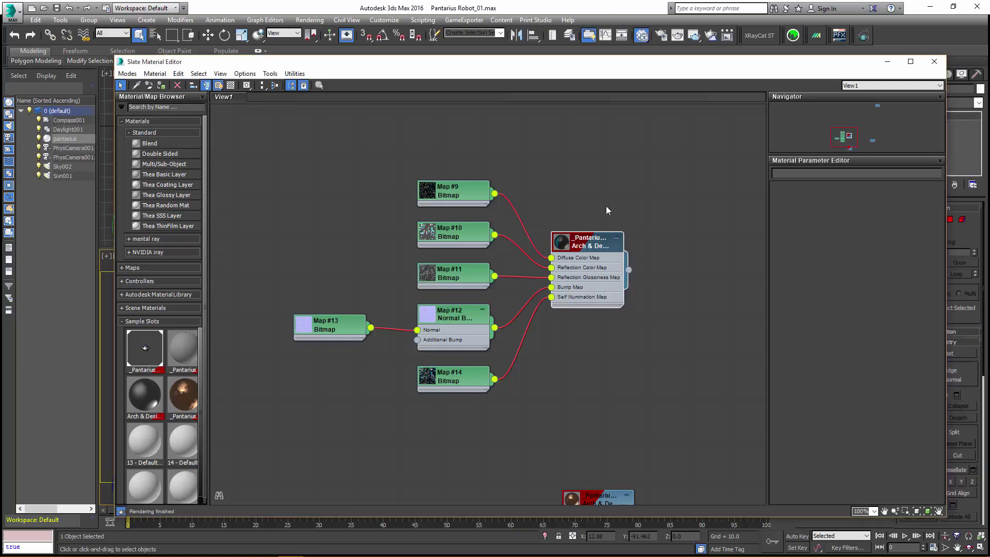
{"action": "left_click_drag", "start_coordinate": [587, 248], "coordinate": [609, 207]}
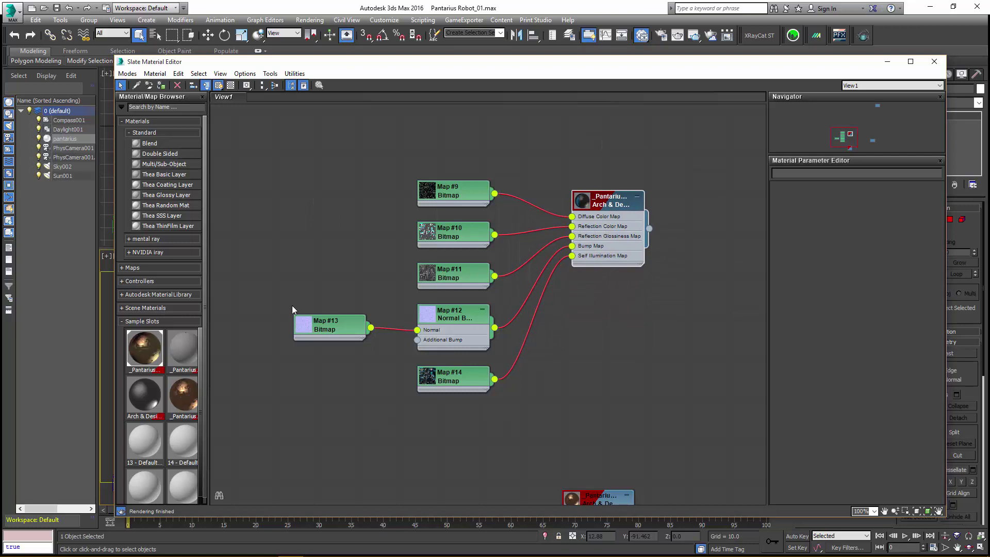
{"action": "left_click_drag", "start_coordinate": [205, 309], "coordinate": [285, 304]}
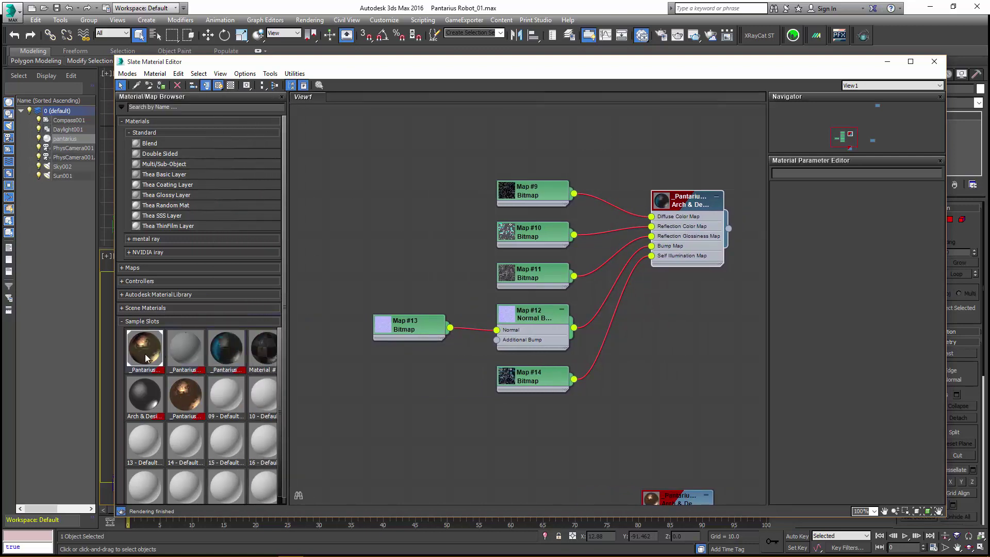
{"action": "left_click_drag", "start_coordinate": [686, 204], "coordinate": [227, 351]}
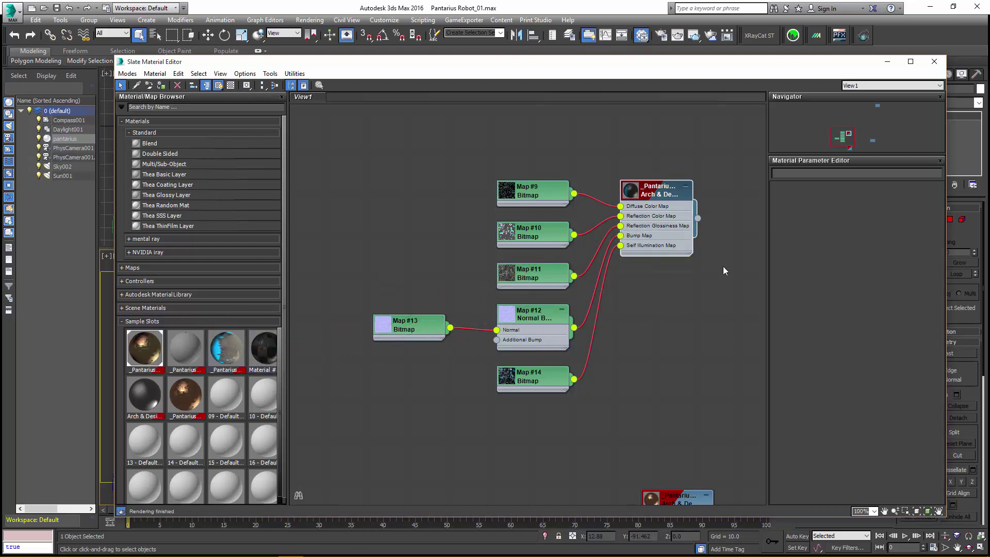
- Hide the Arch & Design node's child tree, move the node aside and close the editor
{"action": "right_click", "coordinate": [655, 190]}
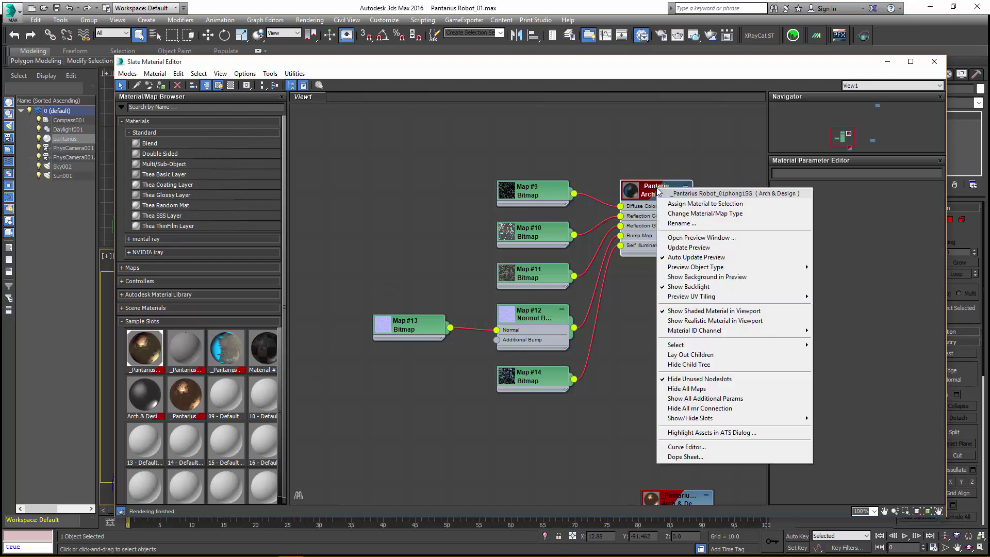
{"action": "left_click", "coordinate": [670, 364]}
{"action": "left_click_drag", "start_coordinate": [657, 195], "coordinate": [698, 350]}
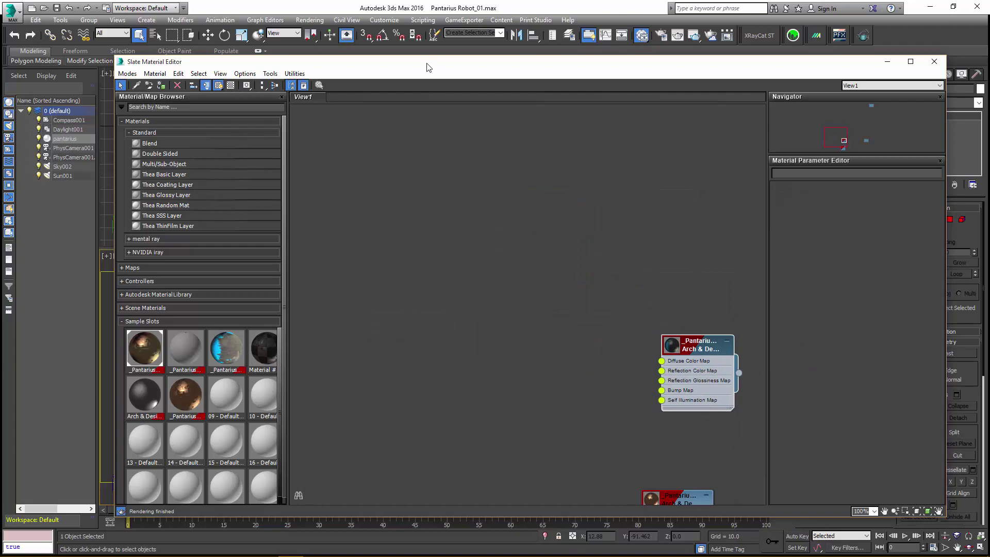
{"action": "left_click", "coordinate": [933, 61]}
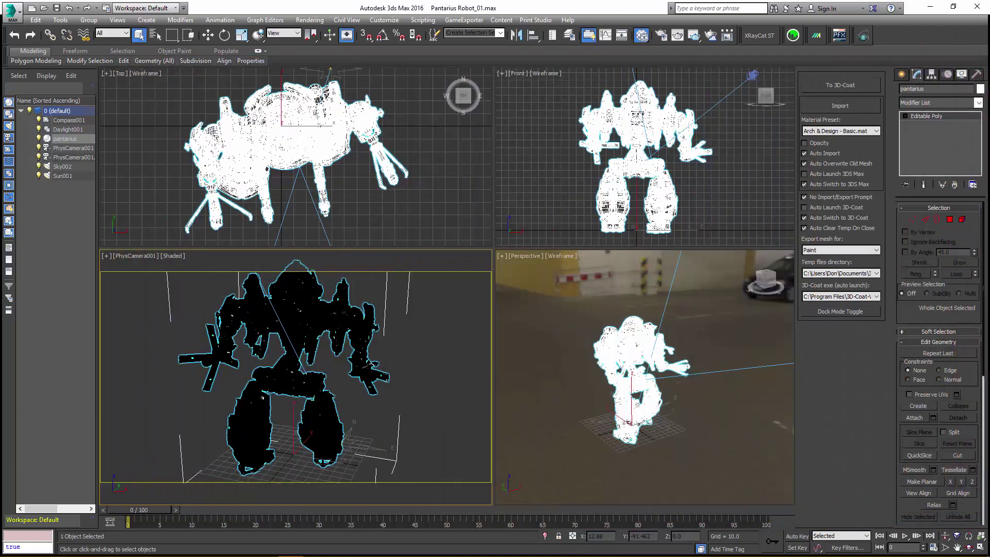
- Confirm NVIDIA iray in Render Setup and iRay Manager, then start an ActiveShade render of the robot
{"action": "left_click", "coordinate": [661, 37]}
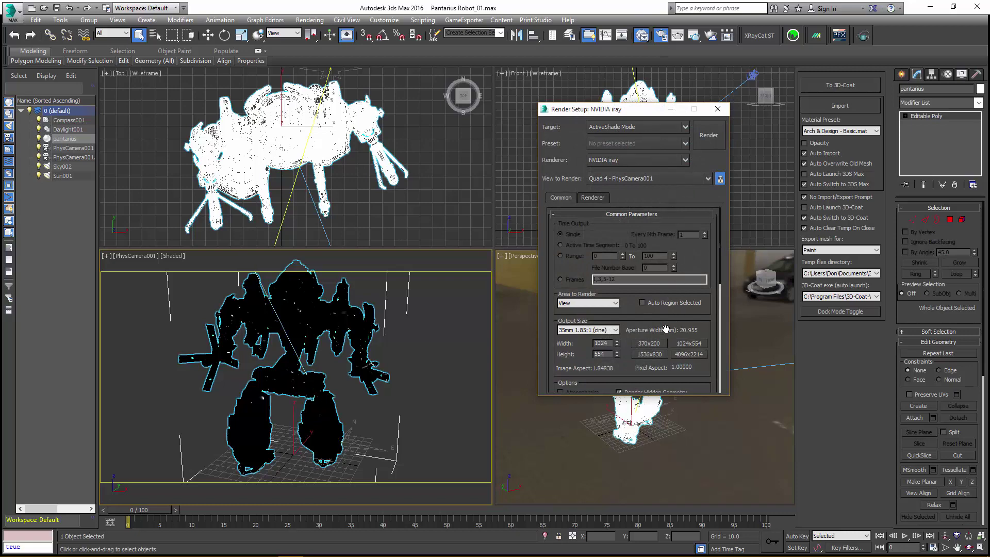
{"action": "left_click", "coordinate": [717, 110]}
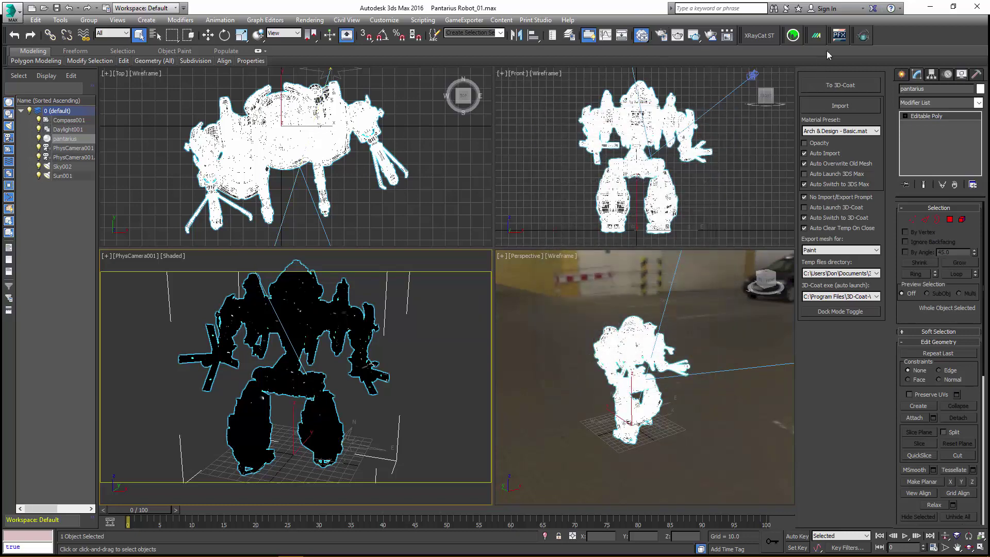
{"action": "left_click", "coordinate": [864, 36]}
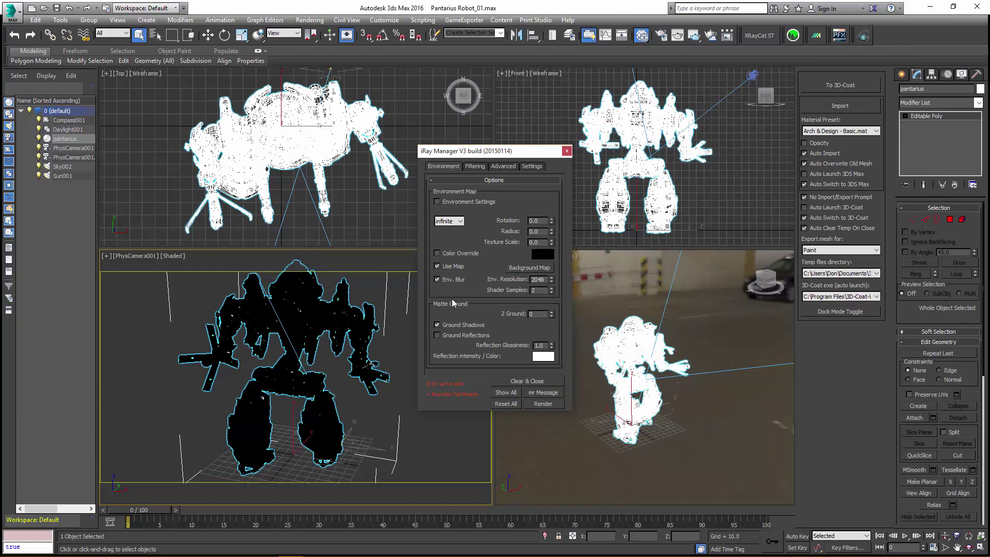
{"action": "left_click", "coordinate": [567, 150]}
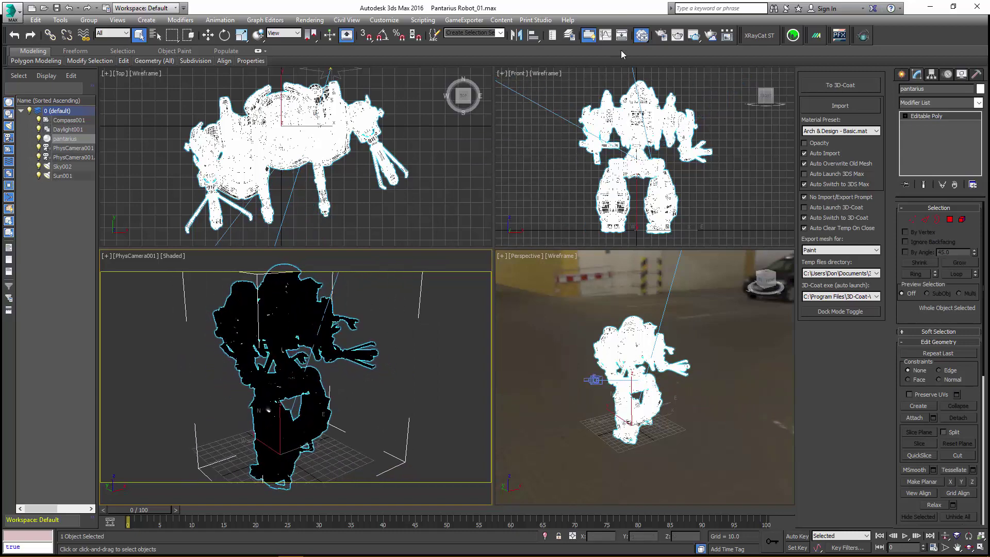
{"action": "left_click", "coordinate": [694, 36]}
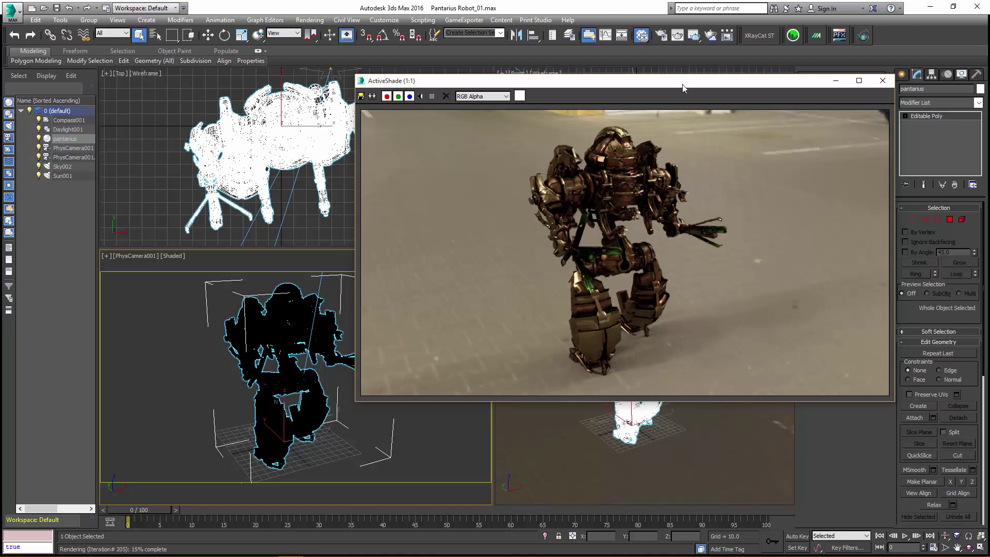
- Move and close the ActiveShade window, then reopen the Slate Material Editor with M
{"action": "left_click_drag", "start_coordinate": [686, 84], "coordinate": [630, 93]}
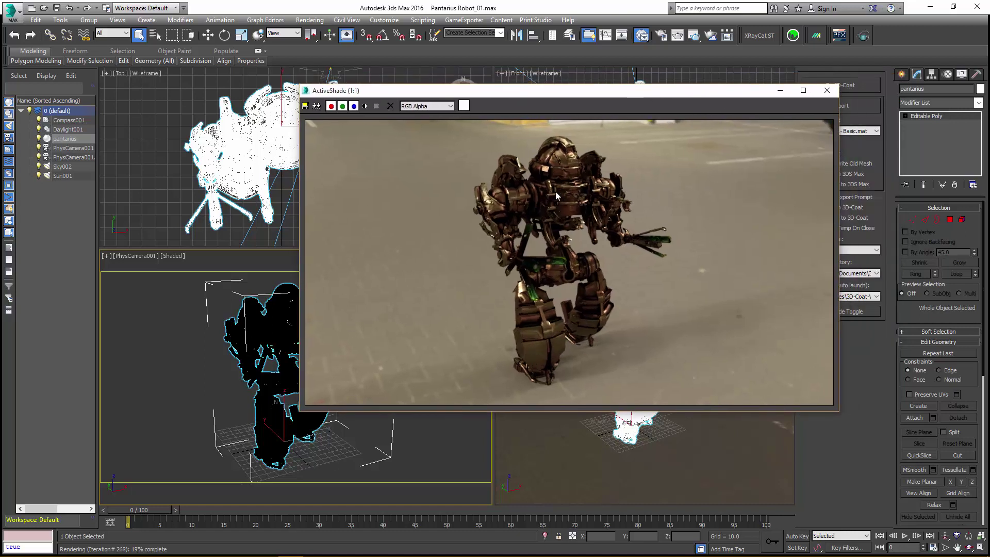
{"action": "left_click", "coordinate": [824, 91]}
{"action": "key", "text": "m"}
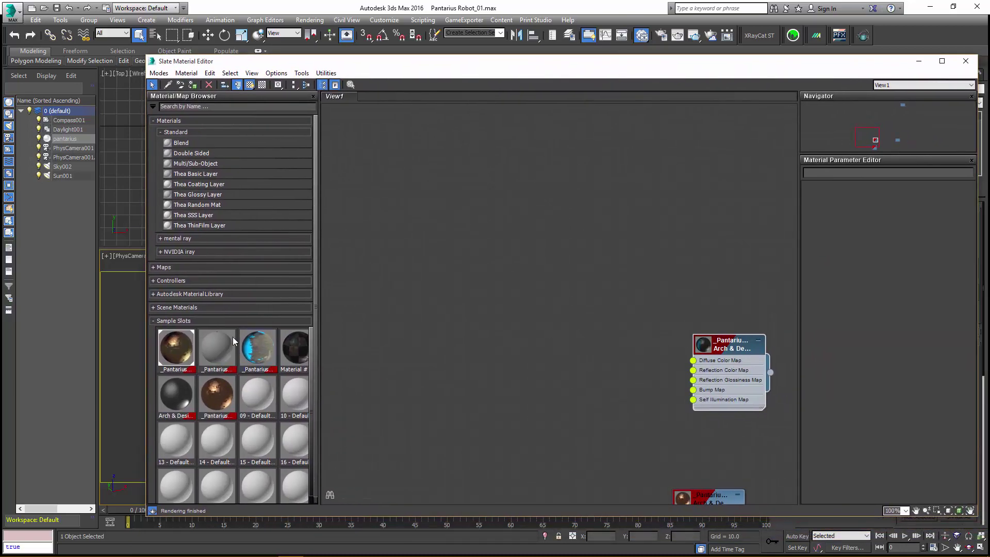
- Open the Pantarius material's Arch & Design parameters from its sample slot in the node graph
{"action": "left_click", "coordinate": [180, 356]}
{"action": "double_click", "coordinate": [180, 356]}
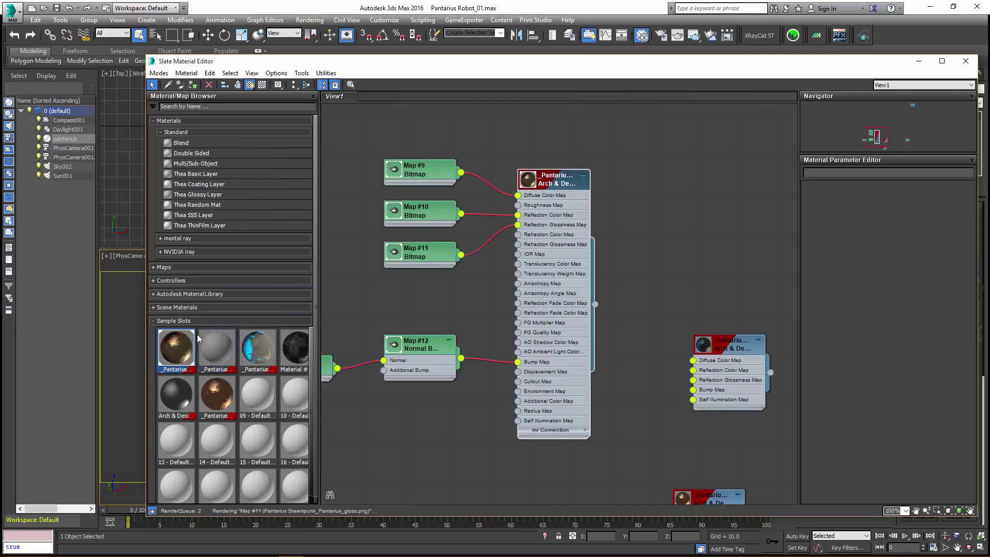
{"action": "middle_click_drag", "start_coordinate": [413, 274], "coordinate": [470, 294]}
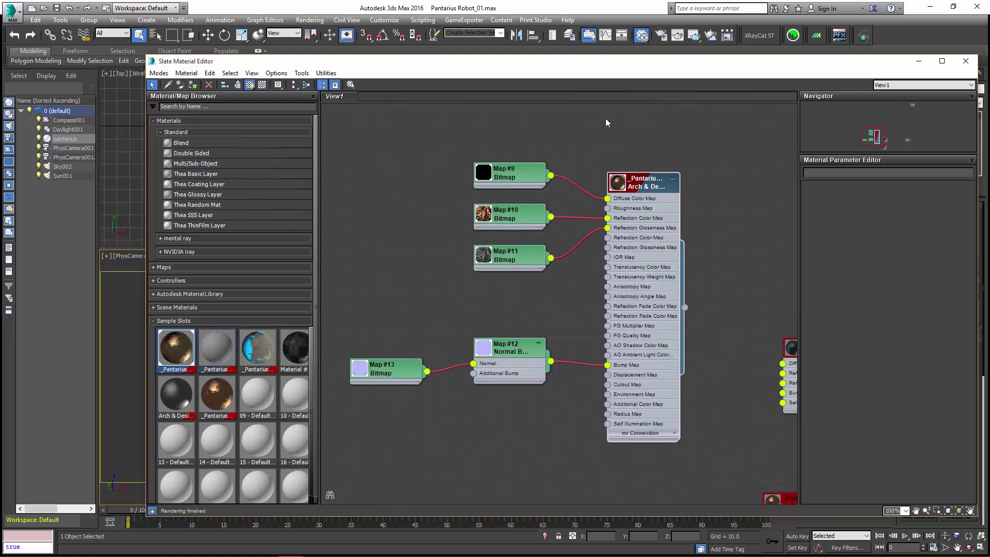
{"action": "double_click", "coordinate": [642, 189]}
{"action": "left_click_drag", "start_coordinate": [647, 186], "coordinate": [667, 180]}
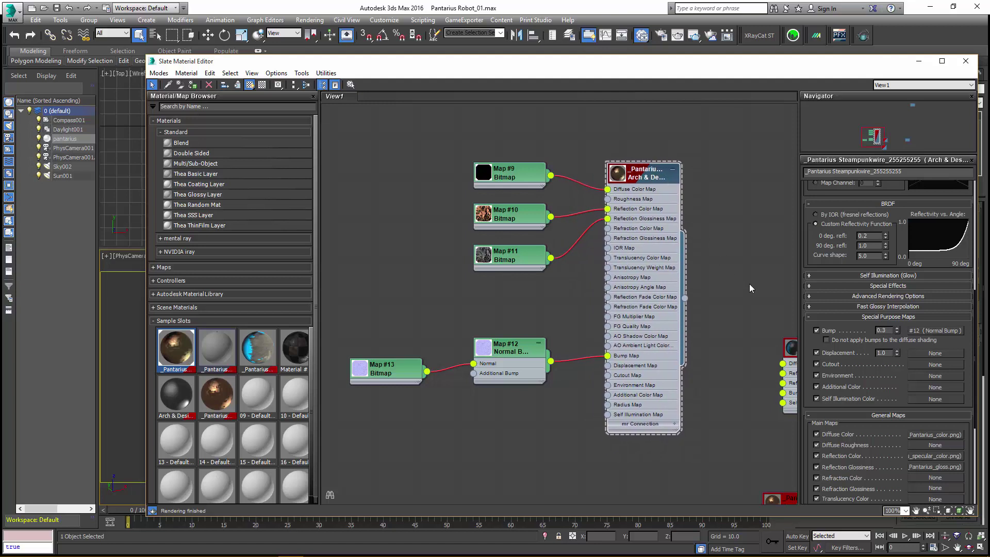
{"action": "mouse_move", "coordinate": [754, 280]}
{"action": "middle_mouse_down"}
{"action": "mouse_move", "coordinate": [702, 281]}
{"action": "mouse_move", "coordinate": [735, 287]}
{"action": "middle_mouse_up"}
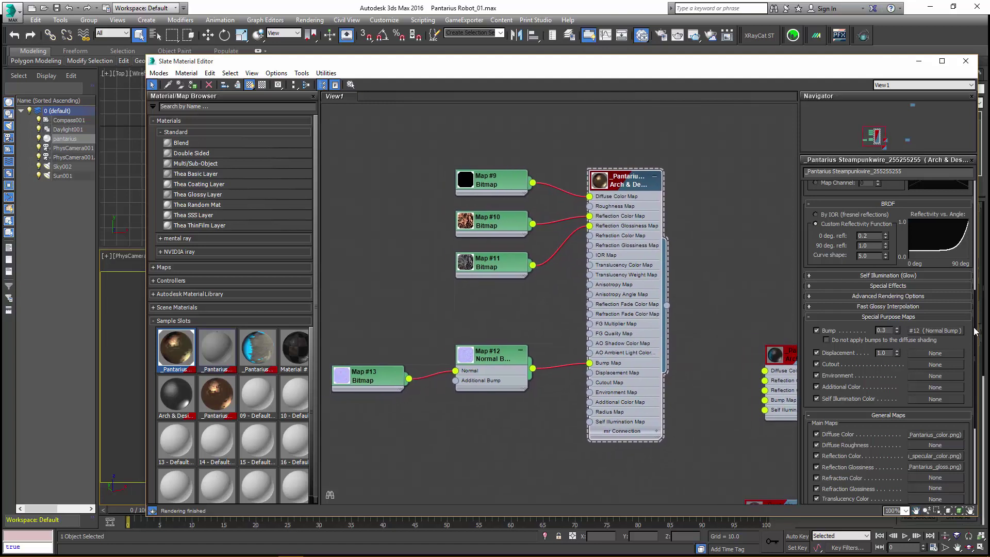
- Set Reflectivity to 0.5 and BRDF 0 deg. reflection to 0.25
{"action": "left_click_drag", "start_coordinate": [975, 331], "coordinate": [975, 209]}
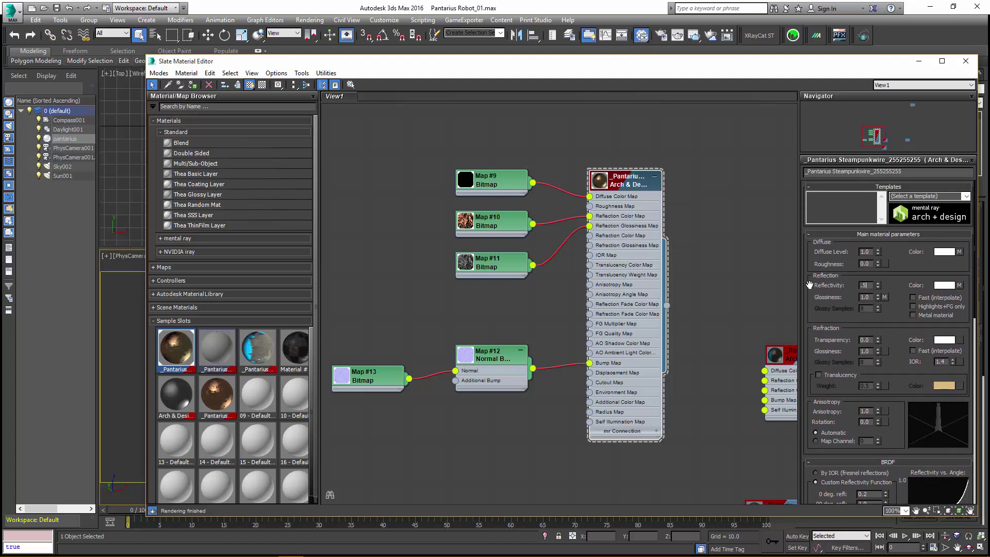
{"action": "key", "text": "Return"}
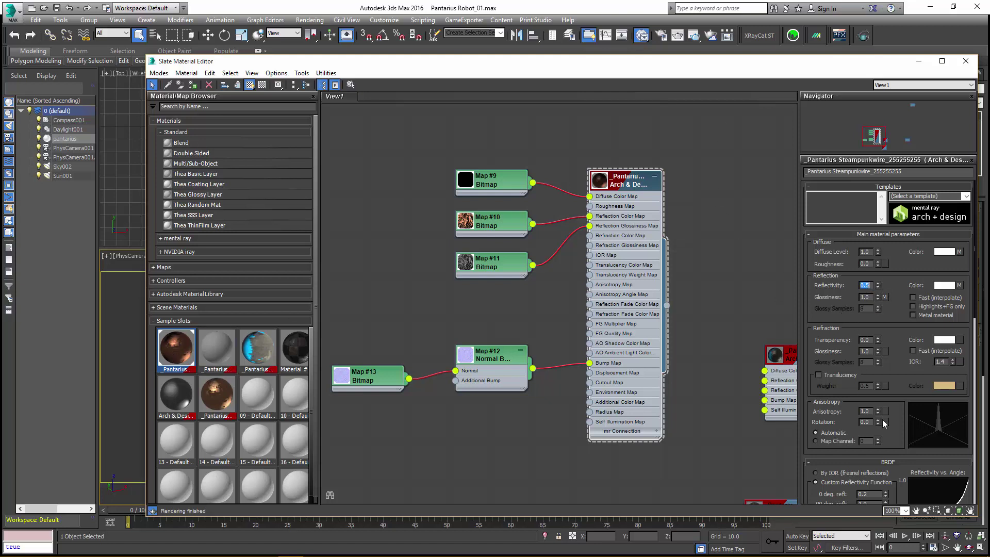
{"action": "left_click_drag", "start_coordinate": [902, 439], "coordinate": [860, 270]}
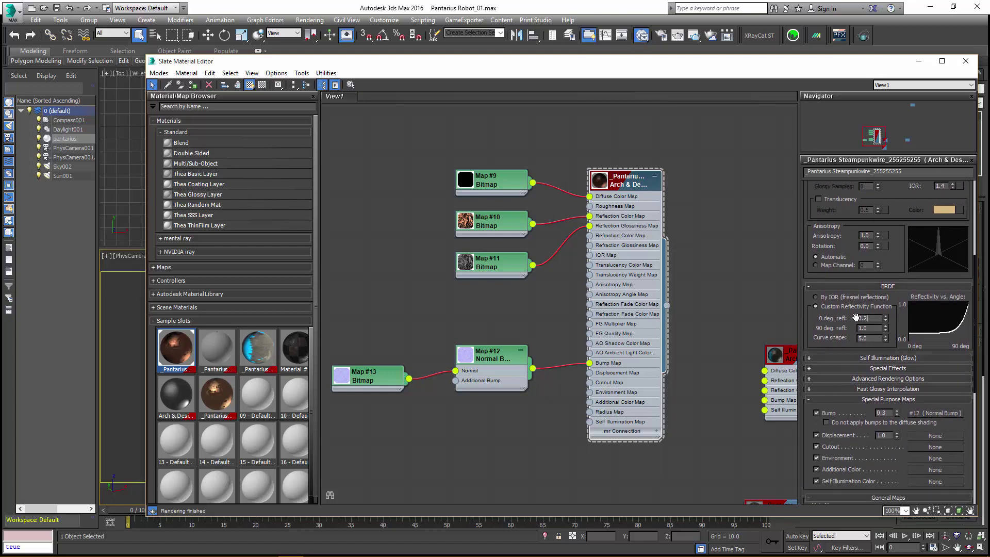
{"action": "type", "text": "5"}
{"action": "left_click_drag", "start_coordinate": [458, 69], "coordinate": [582, 75]}
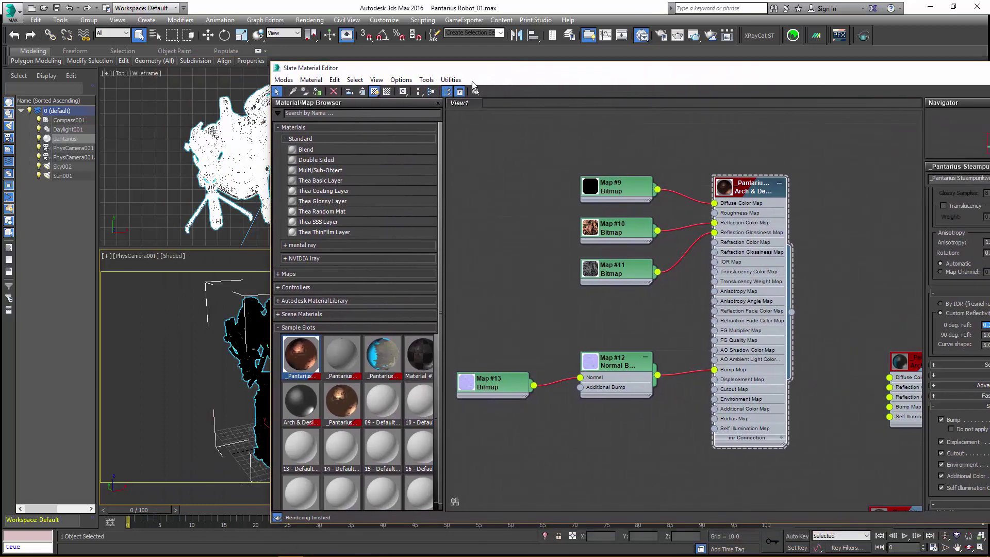
- Commit the 0.25 reflection value, re-render the robot in ActiveShade, and orbit PhysCamera001 to face it
{"action": "left_click", "coordinate": [318, 92]}
{"action": "key", "text": "m"}
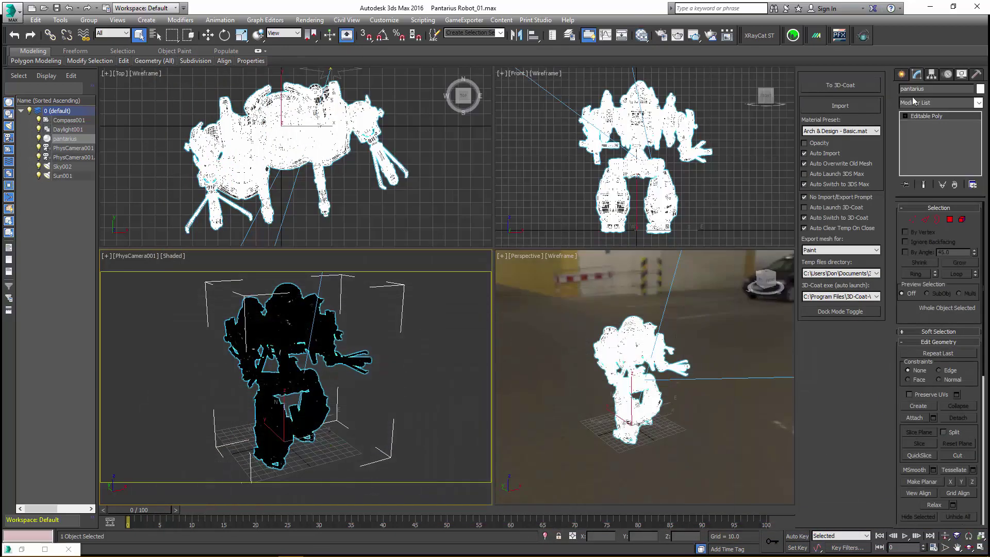
{"action": "left_click", "coordinate": [695, 37]}
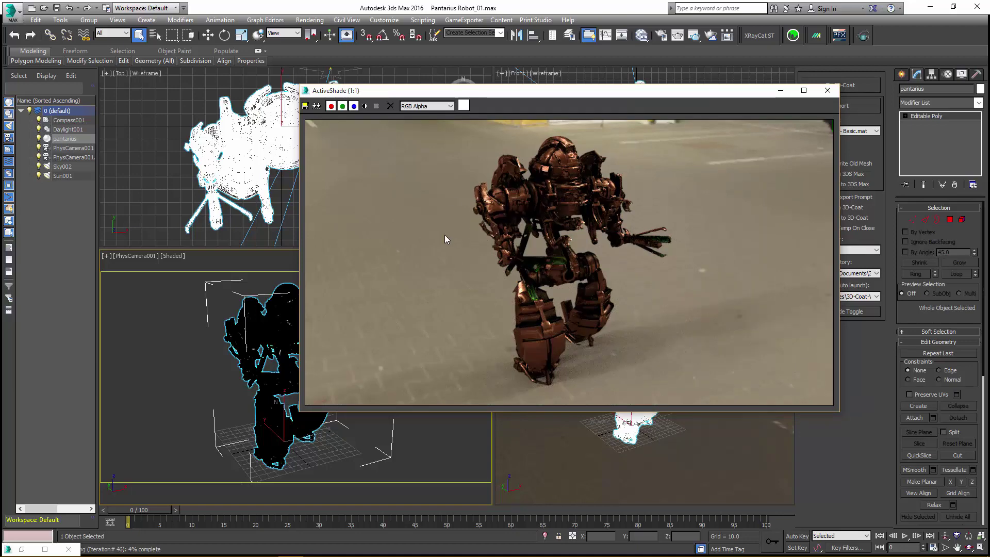
{"action": "middle_click_drag", "start_coordinate": [413, 297], "coordinate": [320, 356], "text": "alt"}
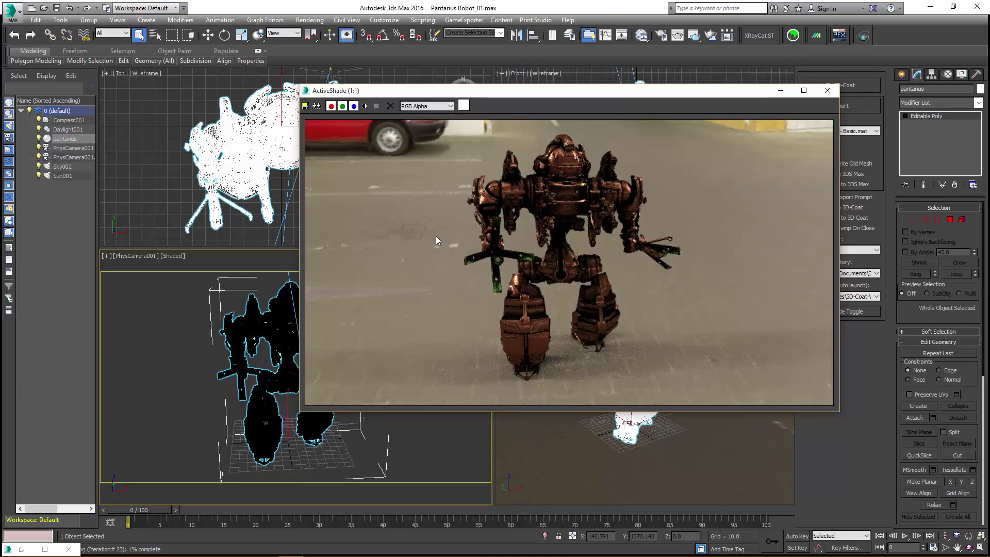